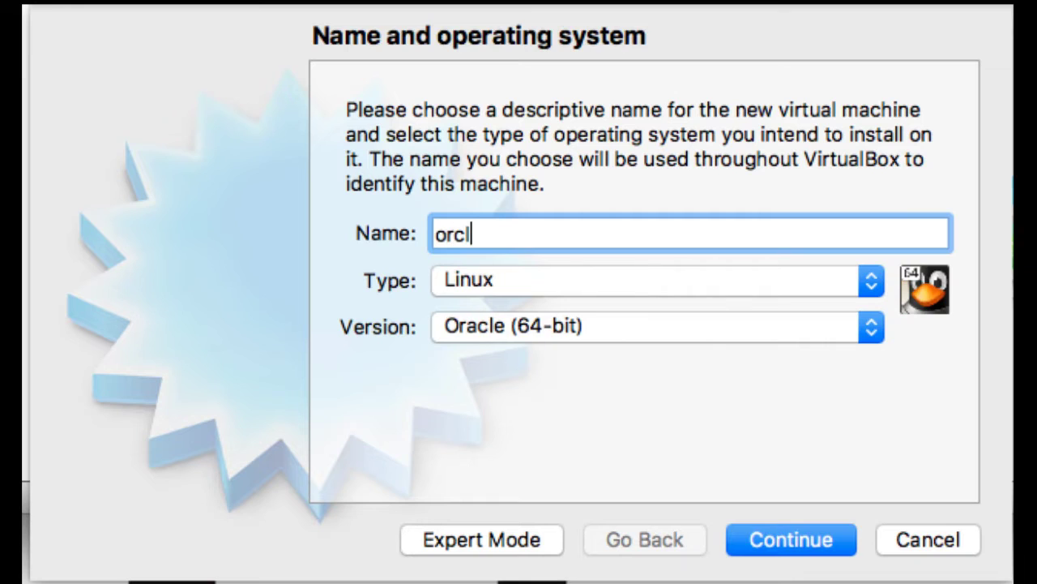
# Name the new machine orcl12lab with type Linux and version Oracle (64-bit).
pyautogui.write('12lab')
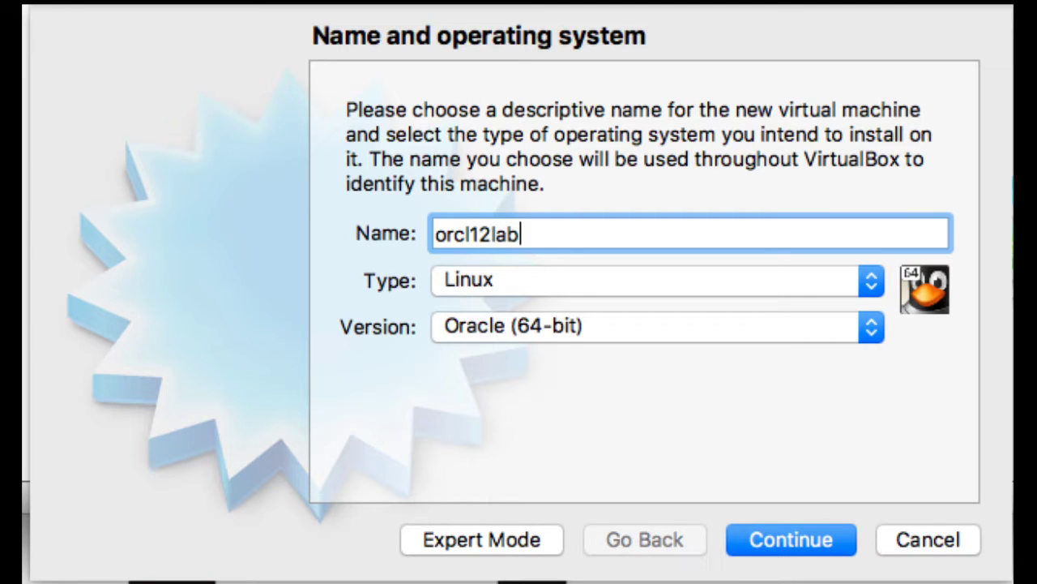
pyautogui.click(450, 284)
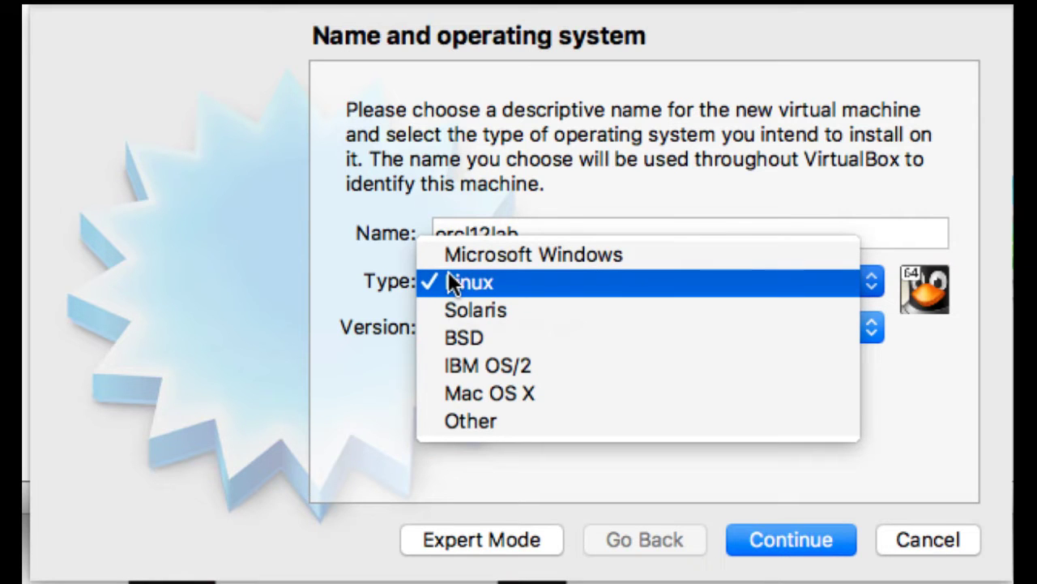
pyautogui.click(379, 322)
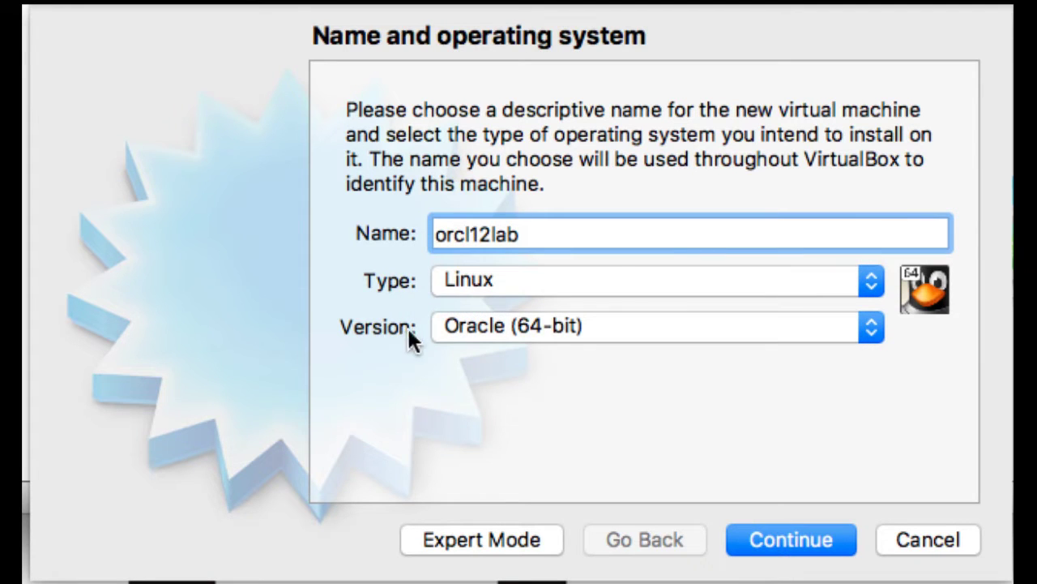
pyautogui.click(483, 330)
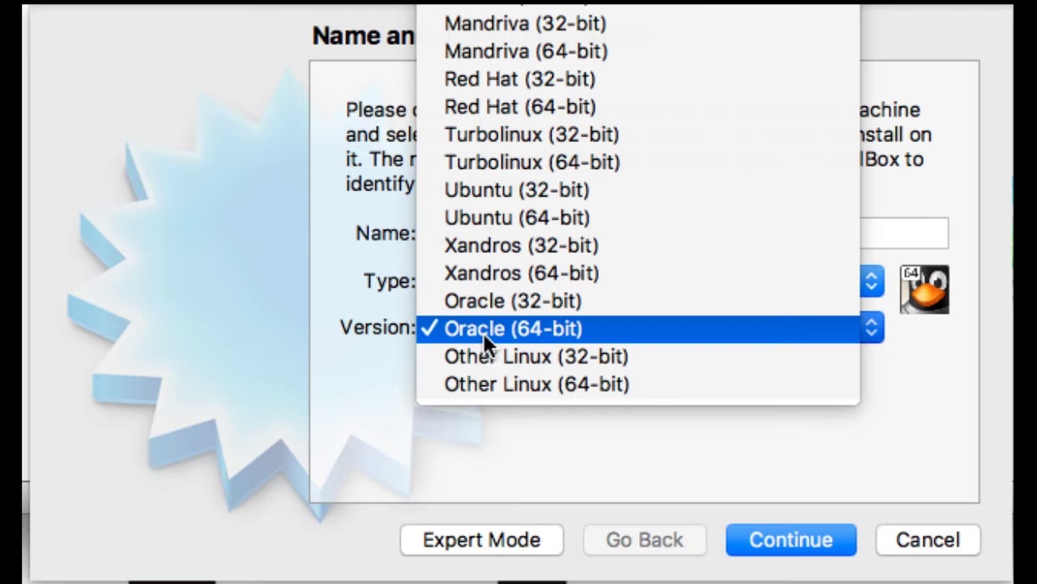
pyautogui.click(377, 390)
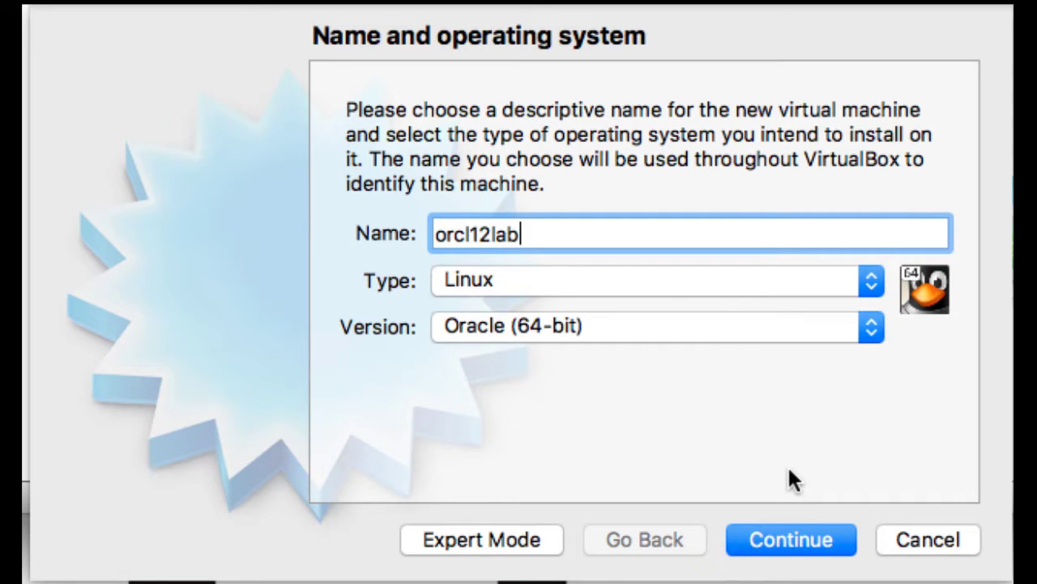
pyautogui.click(791, 551)
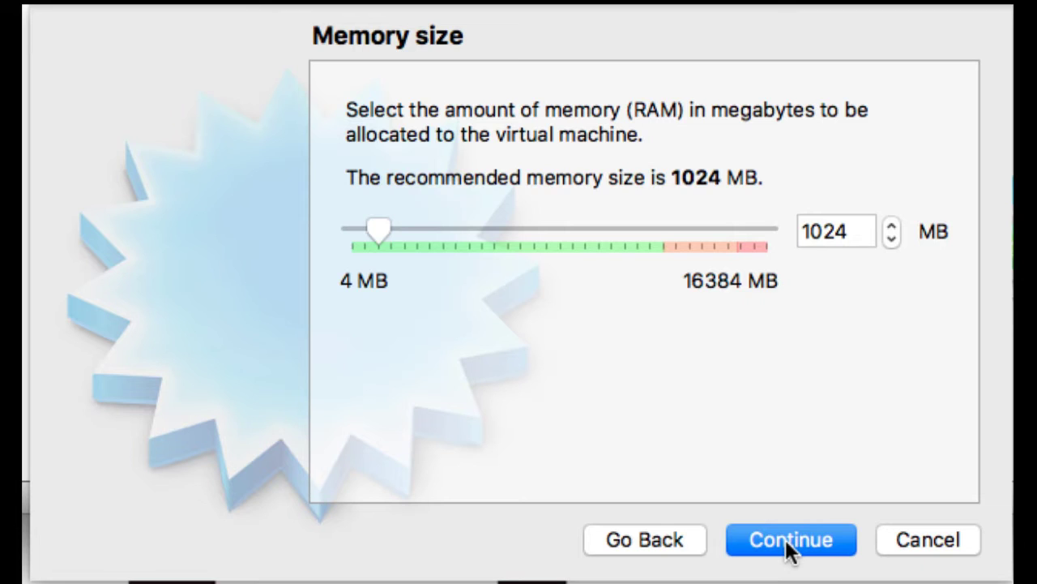
# Replace the 1024 MB memory value with 4096 MB and continue.
pyautogui.click(864, 232)
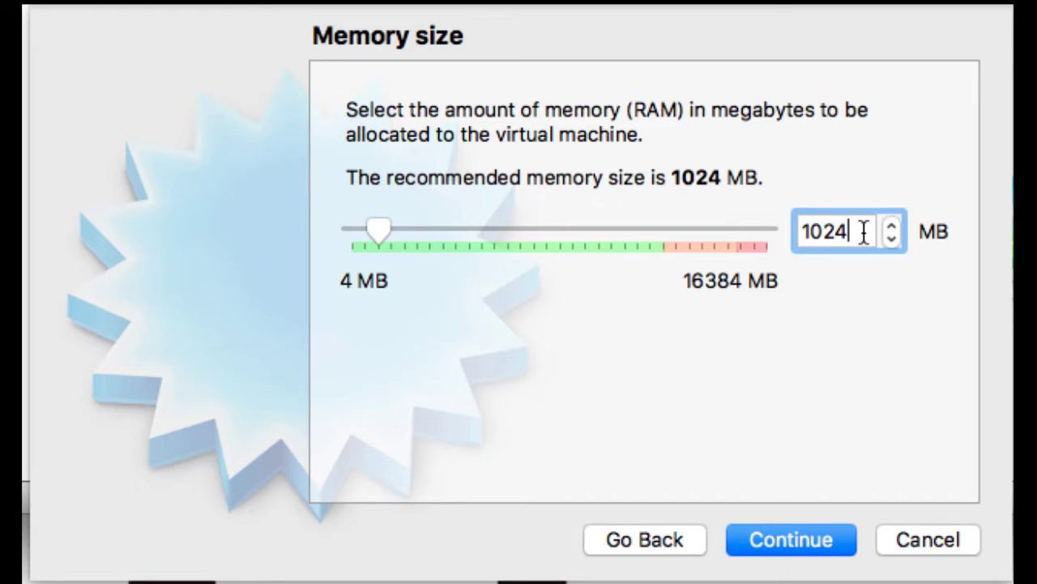
pyautogui.press('BackSpace')
pyautogui.press('BackSpace')
pyautogui.press('BackSpace')
pyautogui.press('BackSpace')
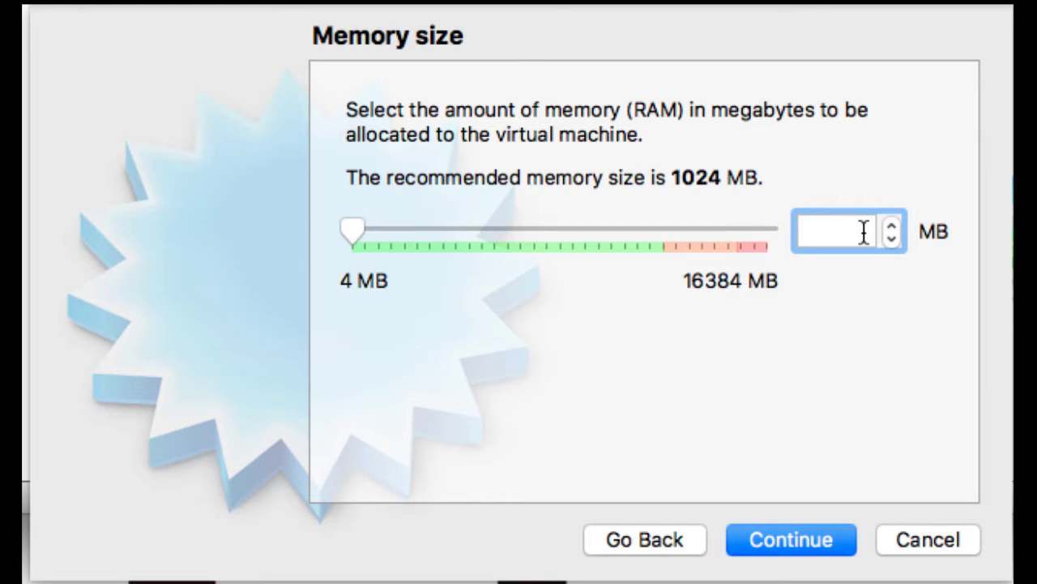
pyautogui.write('4096')
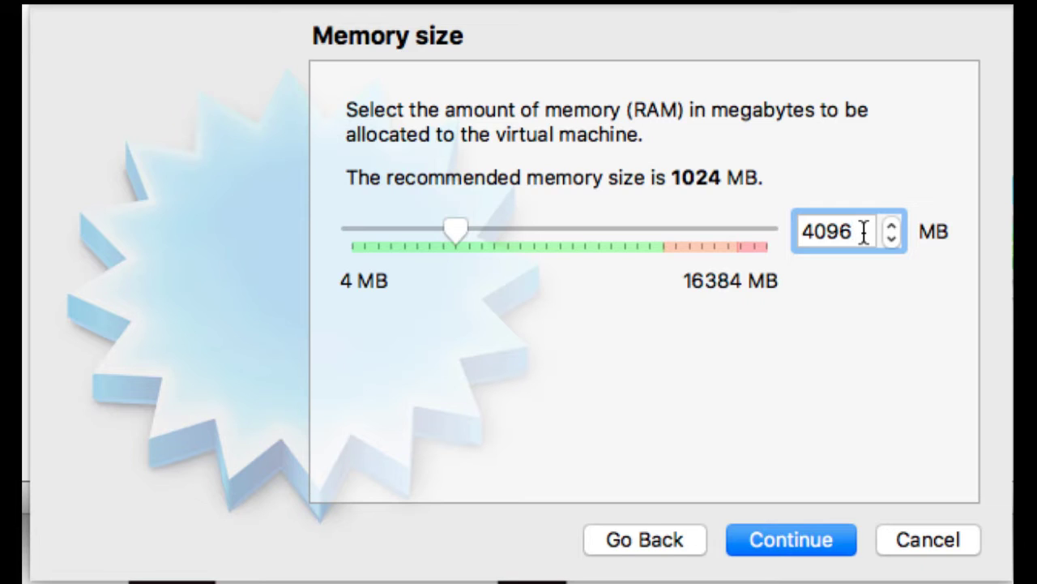
pyautogui.click(780, 545)
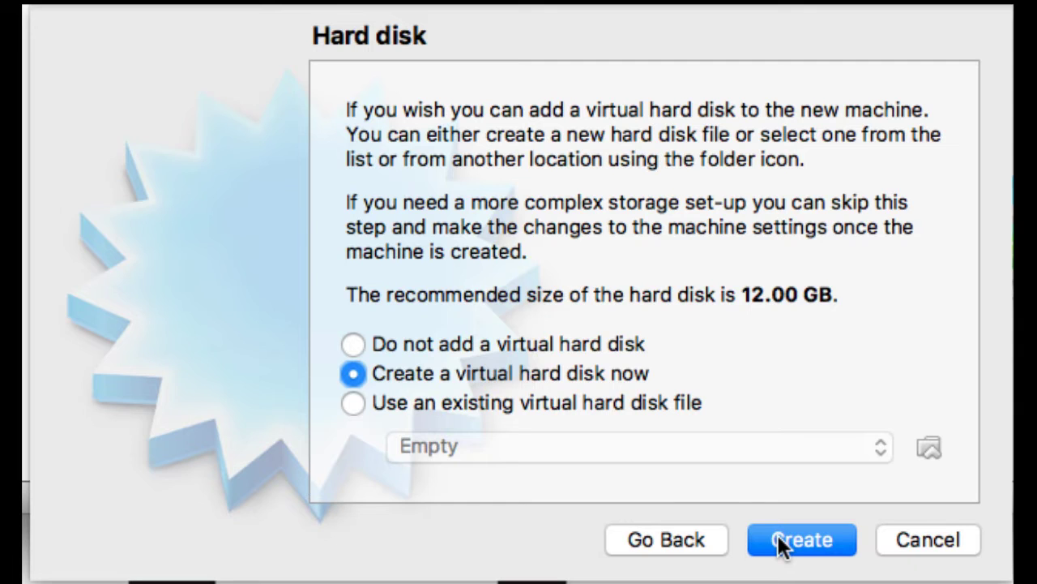
# Choose 'Do not add a virtual hard disk', create orcl12lab and confirm the no-disk warning.
pyautogui.click(598, 349)
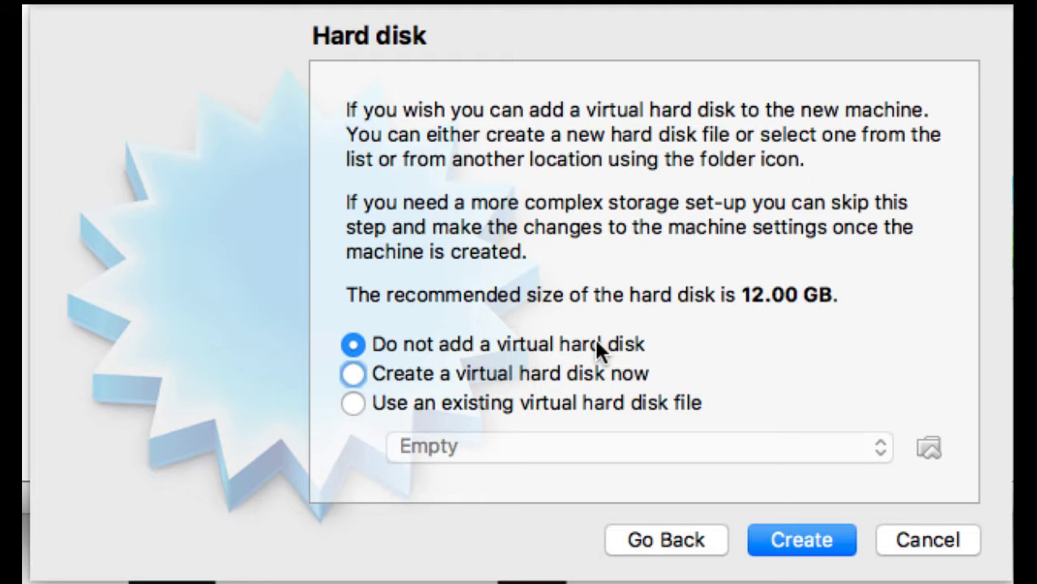
pyautogui.click(798, 541)
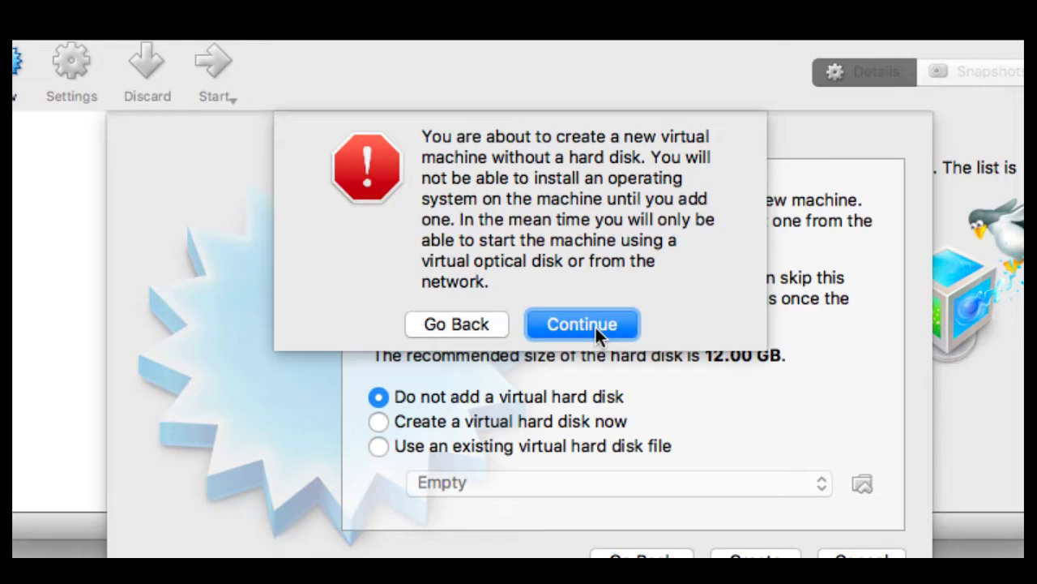
pyautogui.click(610, 261)
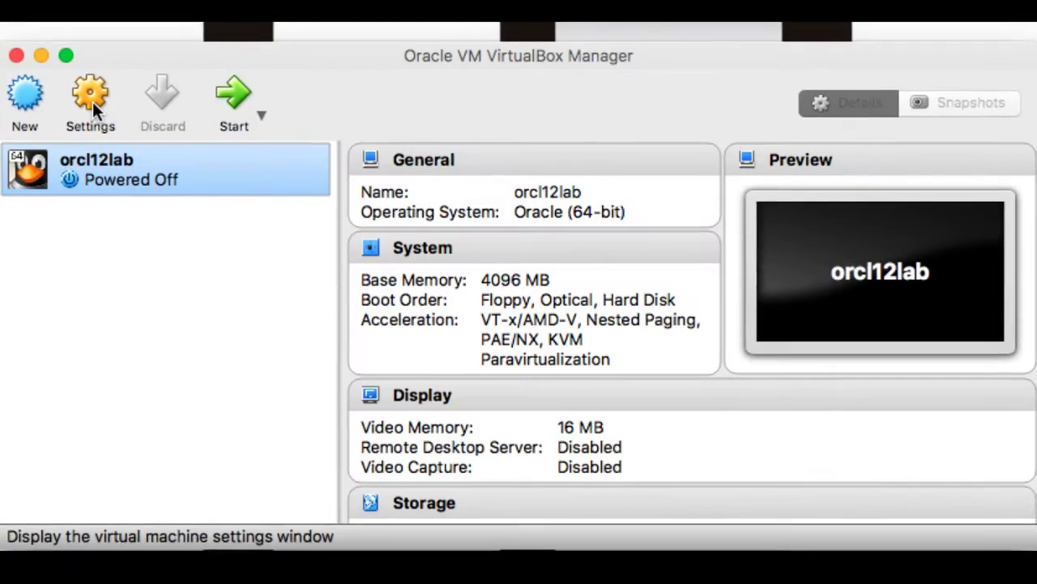
# In orcl12lab's General description, enter 'Oracle Linux 7.3' and 'Oracle DB 12 Rel 2' lines.
pyautogui.click(91, 95)
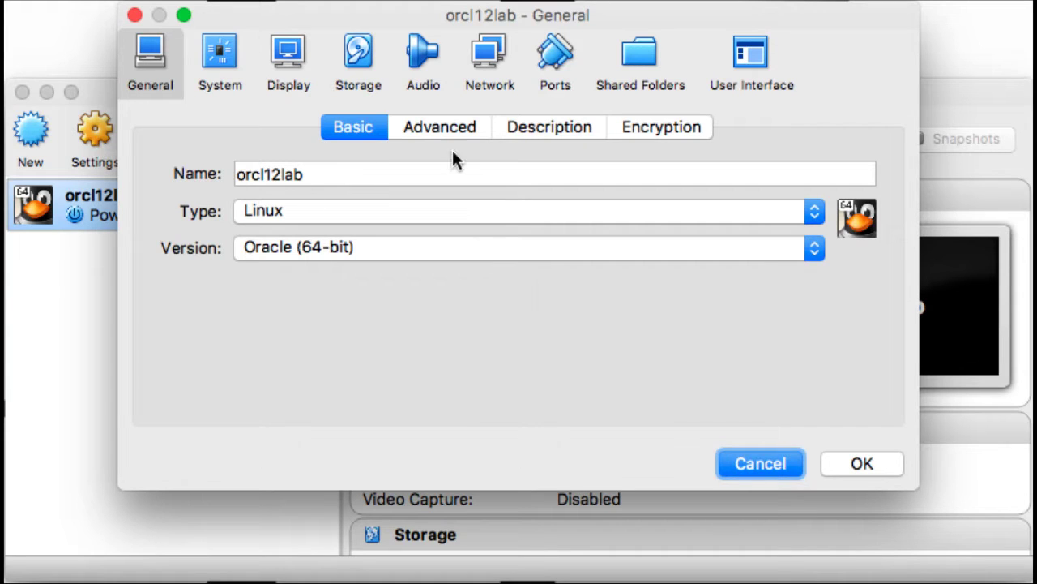
pyautogui.click(535, 134)
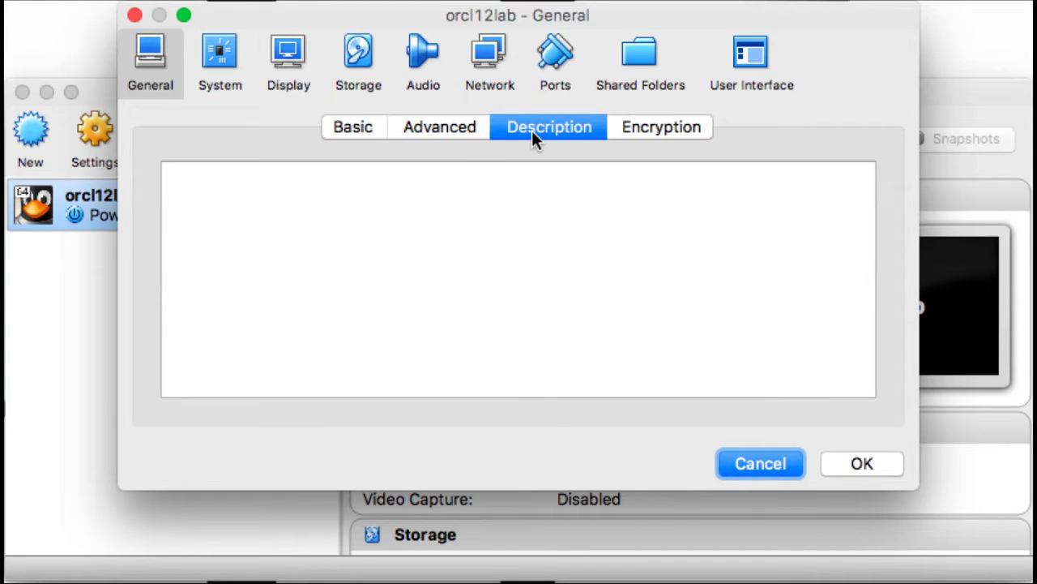
pyautogui.click(484, 209)
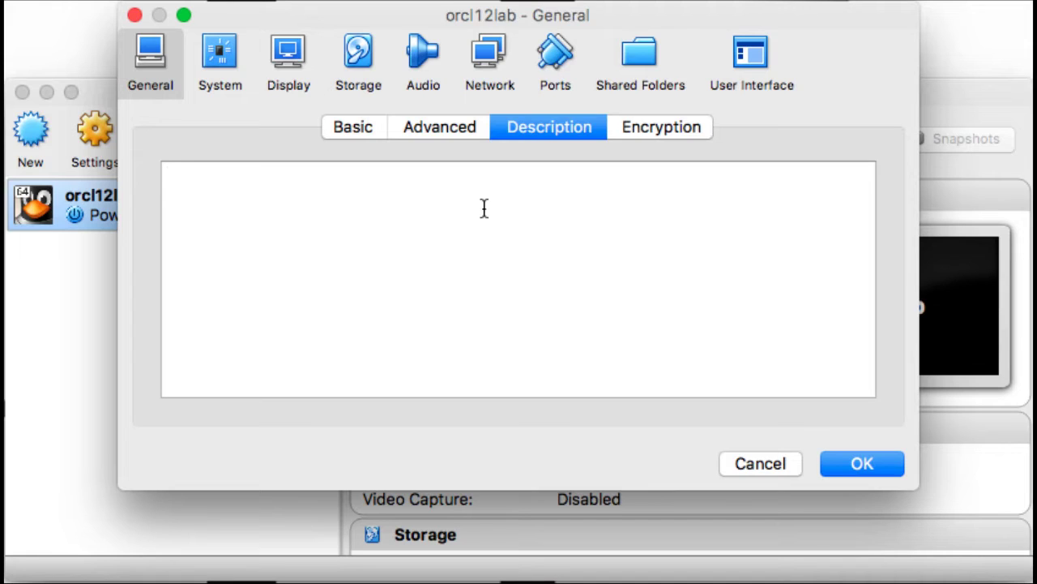
pyautogui.write('Oracle Lin')
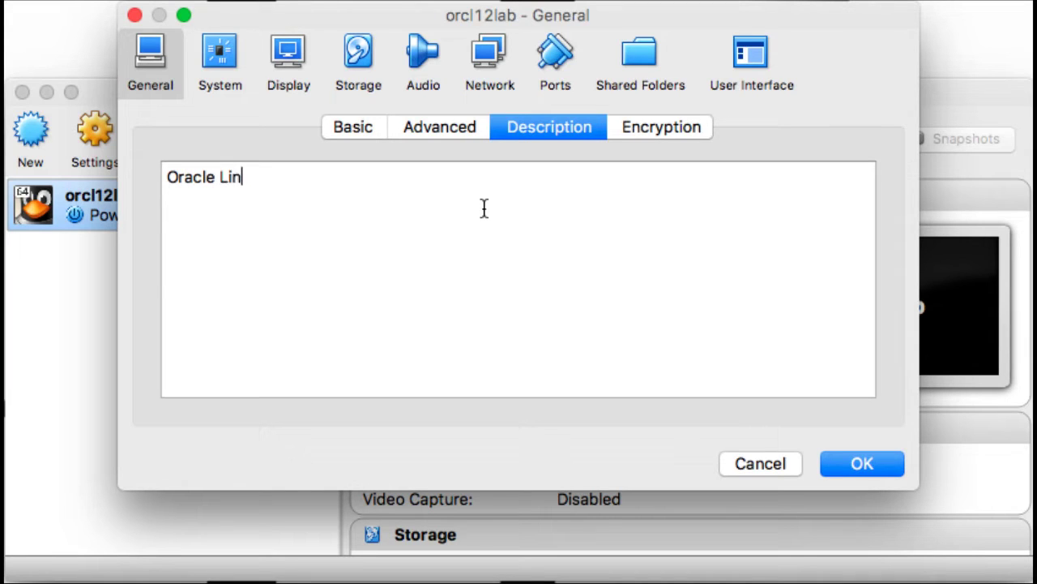
pyautogui.write('ux 7.3')
pyautogui.press('Return')
pyautogui.press('Return')
pyautogui.write('Or')
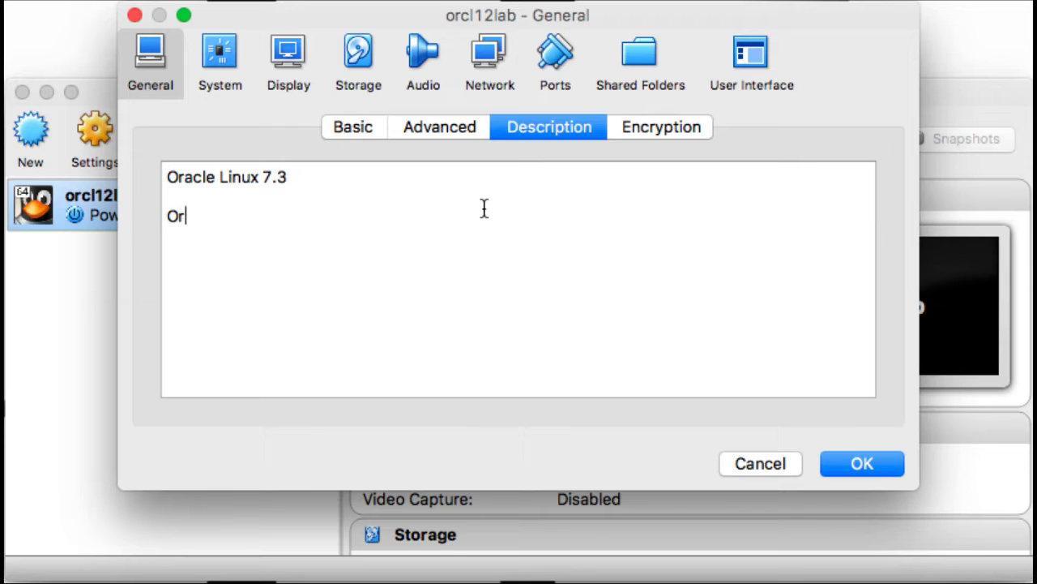
pyautogui.write('acle DB 12 ')
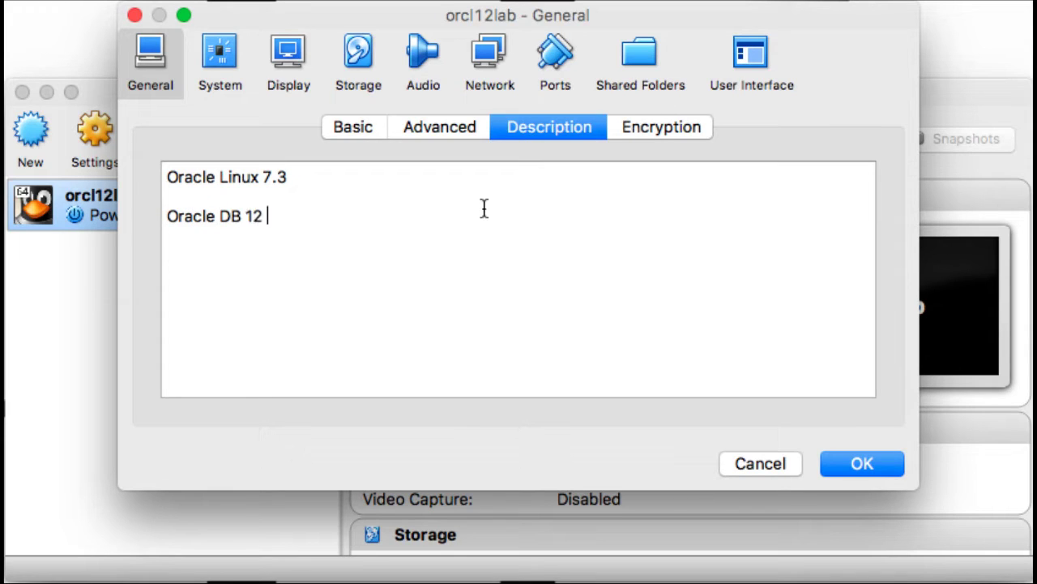
pyautogui.write('Rel 2')
pyautogui.press('Return')
pyautogui.write('account:')
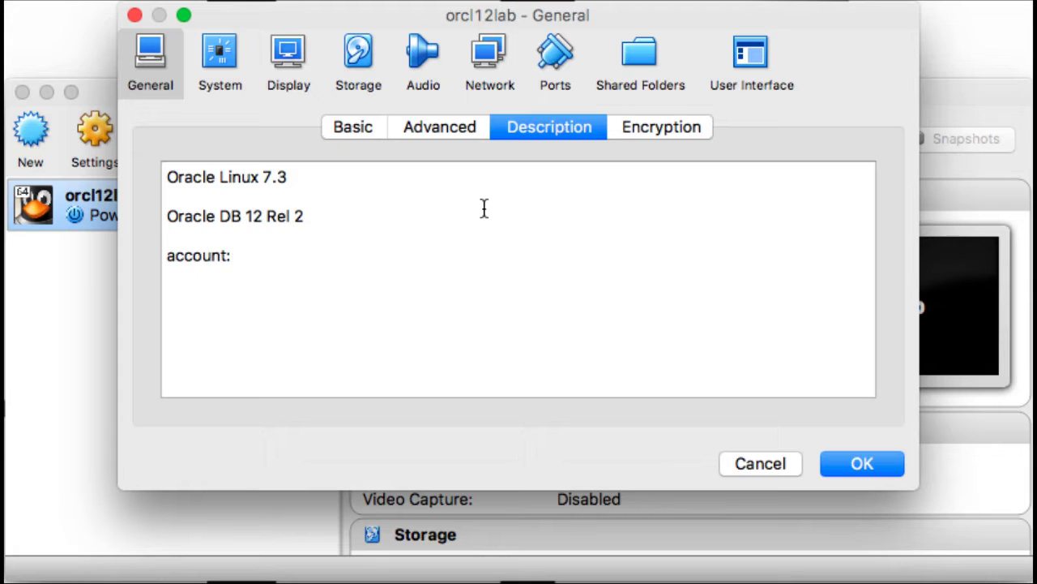
pyautogui.press('Return')
pyautogui.write('root')
pyautogui.press('Return')
pyautogui.write('oracle')
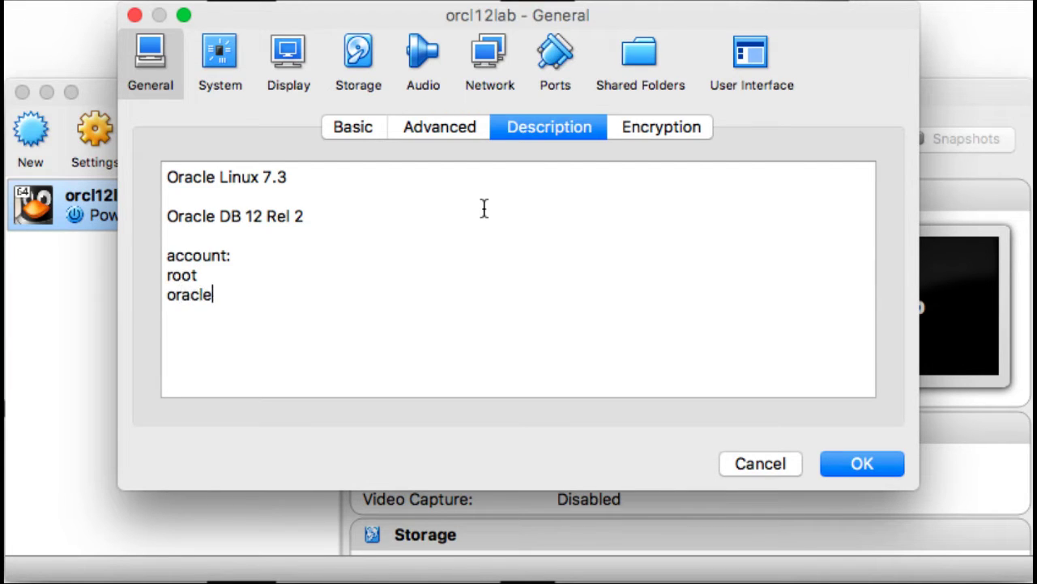
pyautogui.press('Return')
pyautogui.write('acortinas')
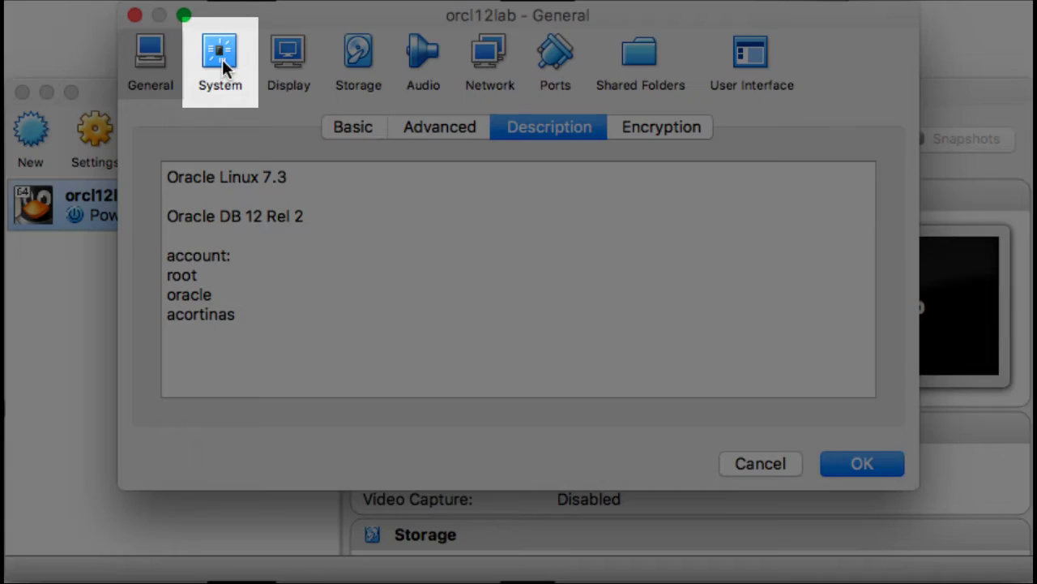
# Set the processor count to 2 under System > Processor.
pyautogui.click(224, 57)
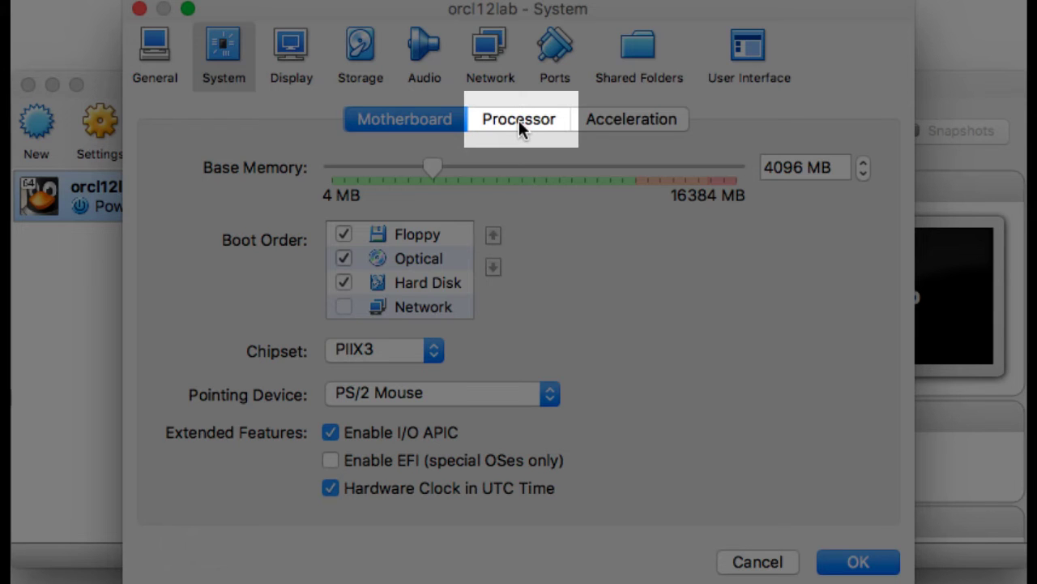
pyautogui.click(518, 120)
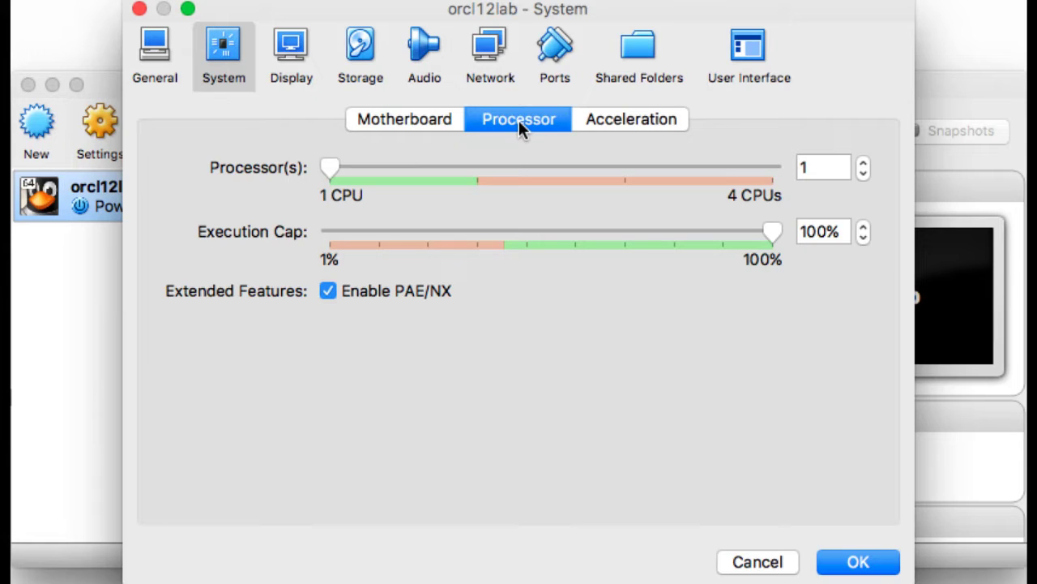
pyautogui.click(477, 170)
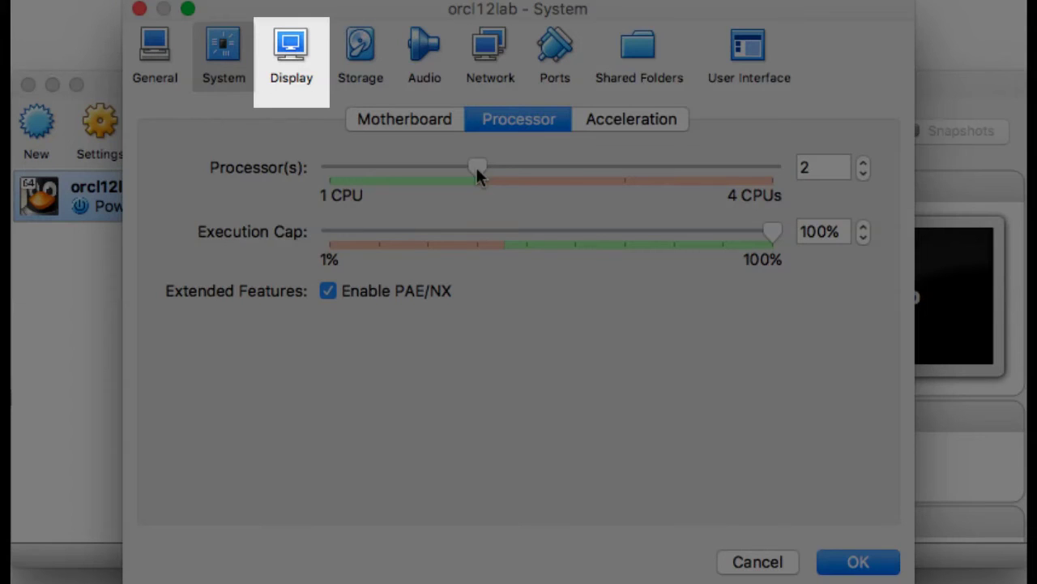
# Enable 3D Acceleration under Display > Screen, then switch to the Storage settings.
pyautogui.click(309, 60)
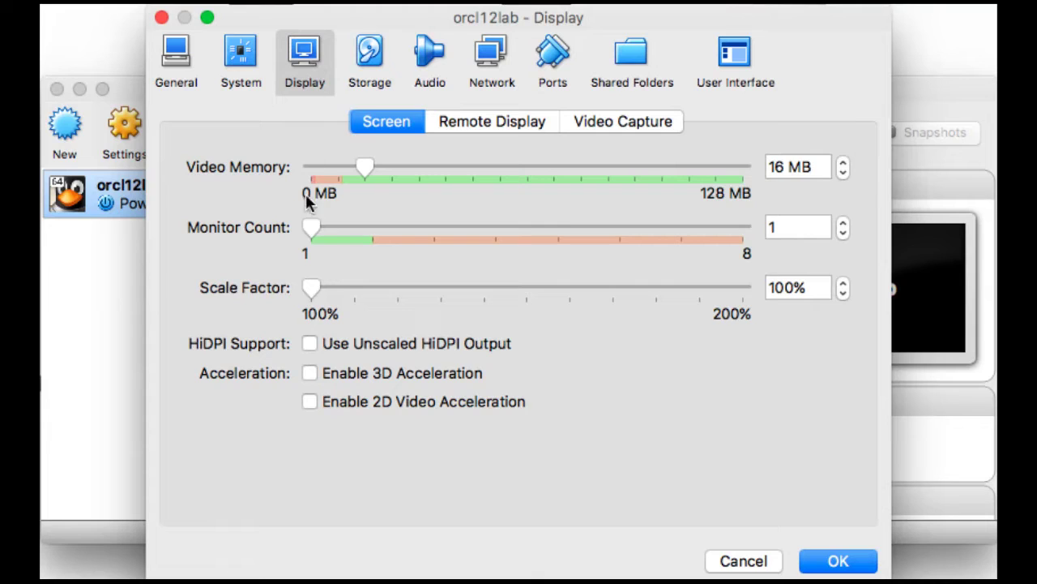
pyautogui.click(310, 373)
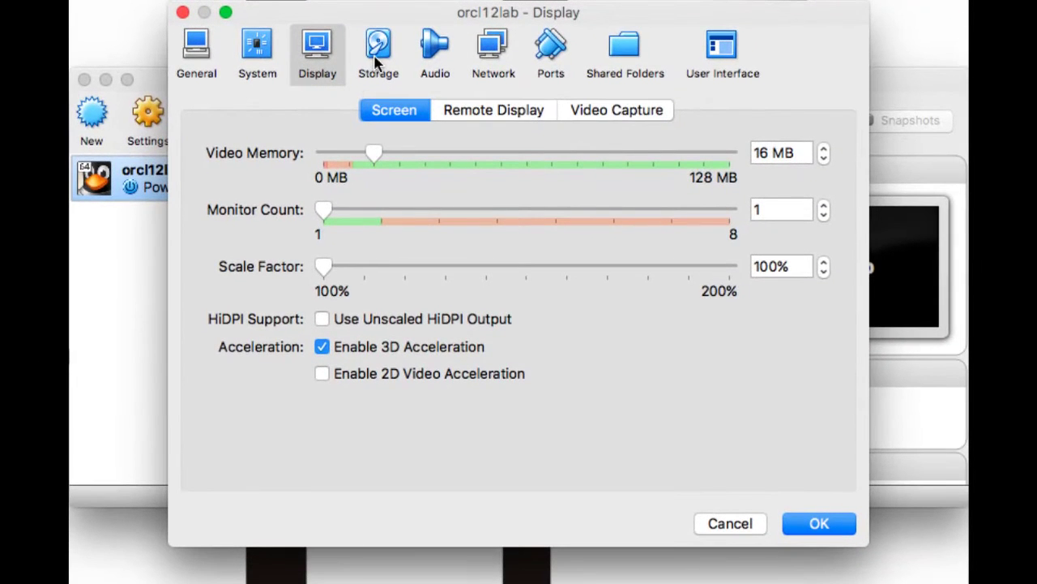
pyautogui.click(376, 64)
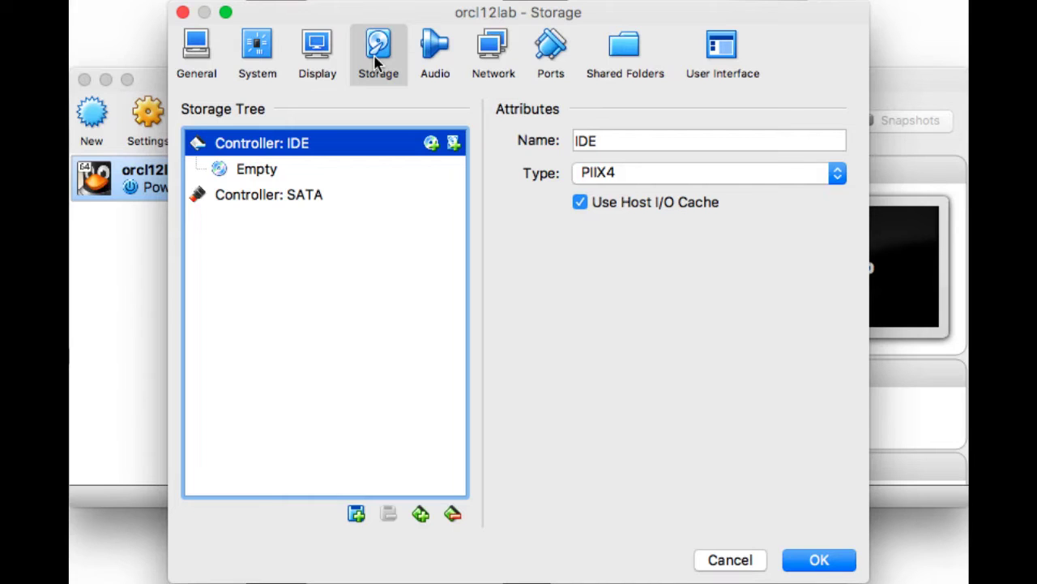
# Add a hard disk to the SATA controller, choosing to create a new disk.
pyautogui.click(310, 204)
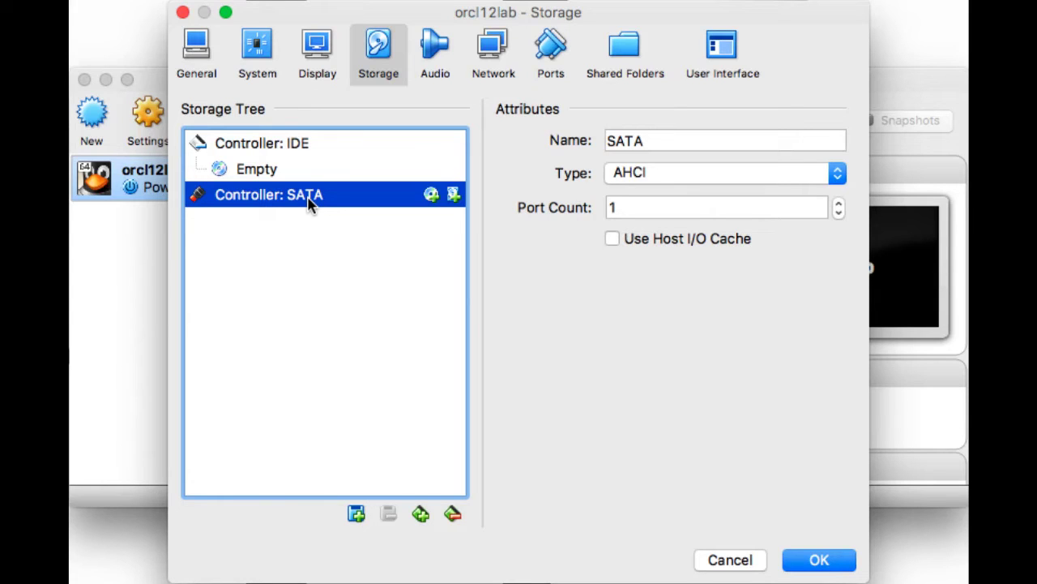
pyautogui.click(453, 196)
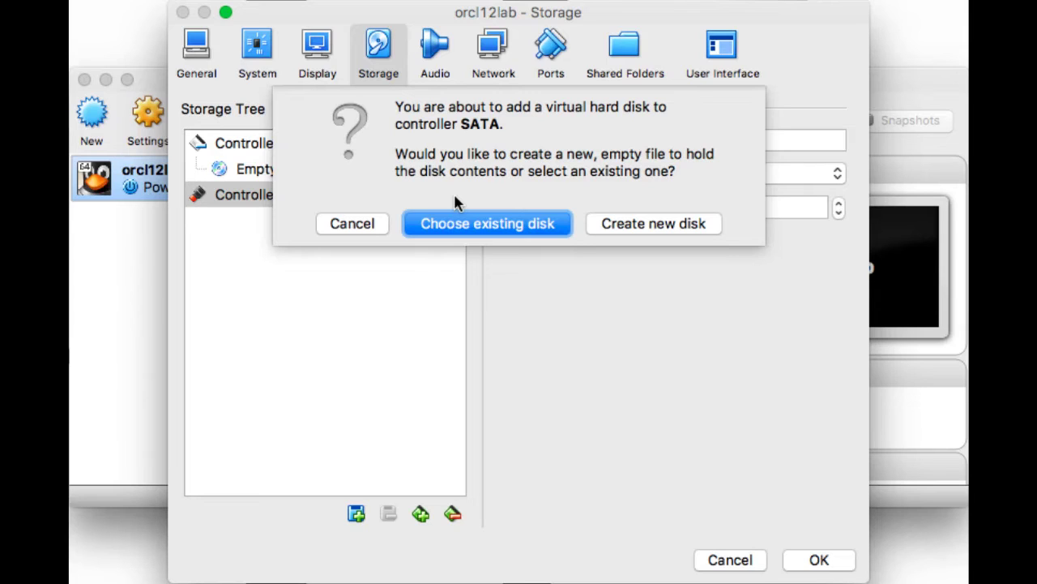
pyautogui.click(633, 226)
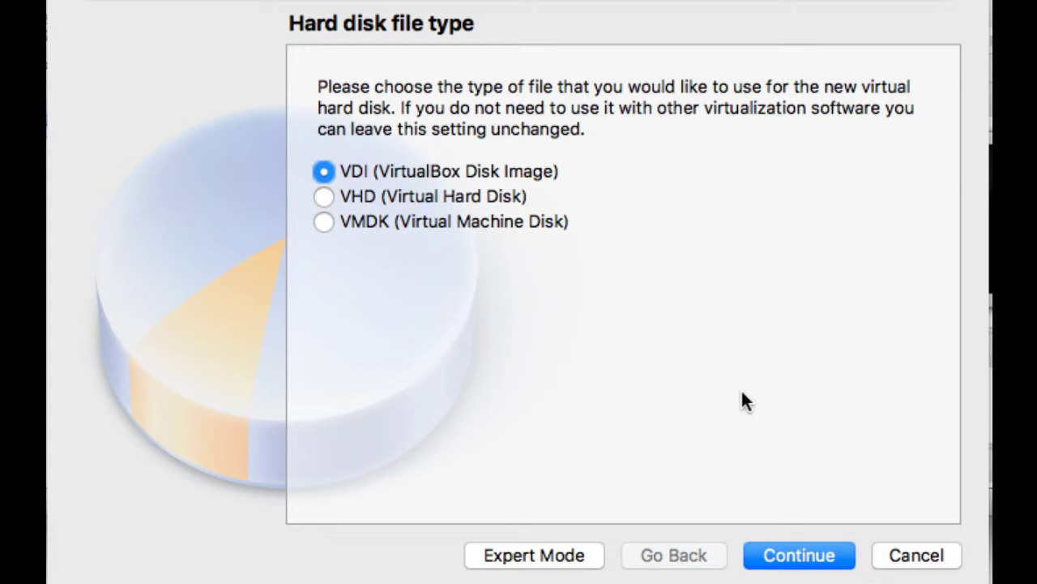
# Keep VDI as the file type and dynamically allocated storage.
pyautogui.click(776, 558)
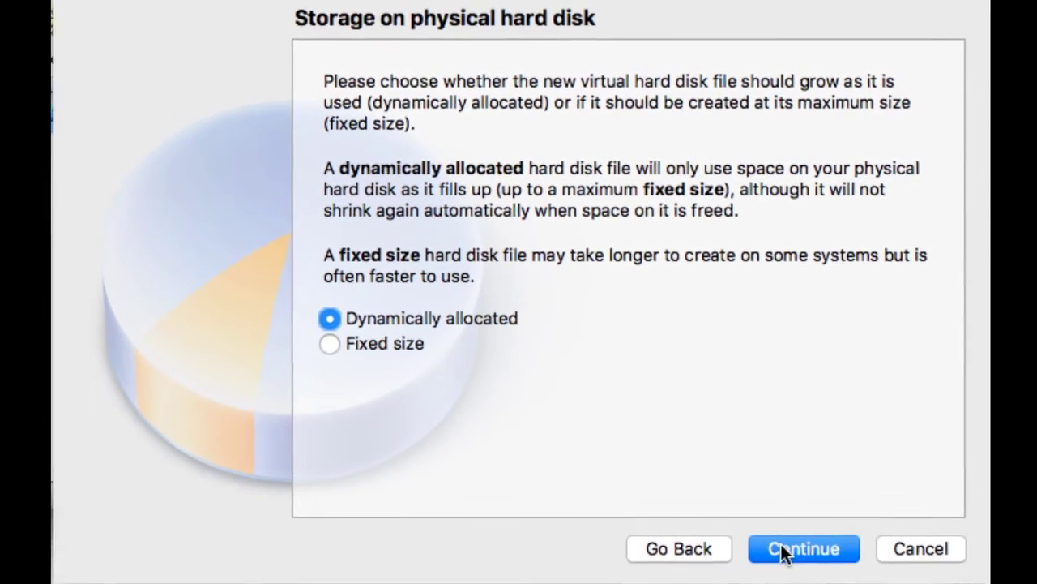
pyautogui.click(782, 550)
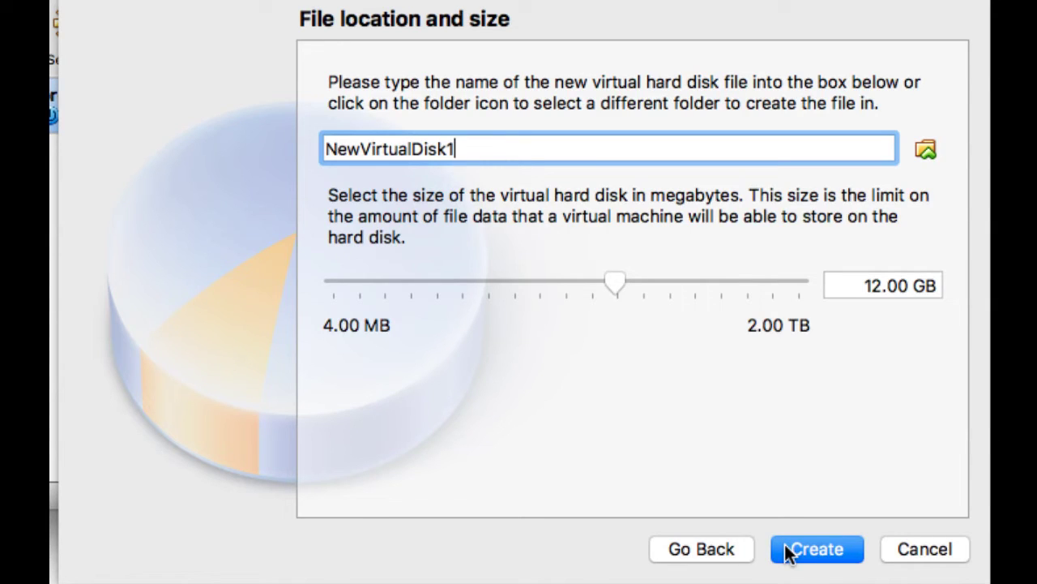
# Name the disk orcl12lab-disk1, set its size to 36 GB and create it.
pyautogui.press('BackSpace')
pyautogui.press('BackSpace')
pyautogui.press('BackSpace')
pyautogui.press('BackSpace')
pyautogui.press('BackSpace')
pyautogui.press('BackSpace')
pyautogui.press('BackSpace')
pyautogui.press('BackSpace')
pyautogui.press('BackSpace')
pyautogui.press('BackSpace')
pyautogui.press('BackSpace')
pyautogui.press('BackSpace')
pyautogui.press('BackSpace')
pyautogui.press('BackSpace')
pyautogui.press('BackSpace')
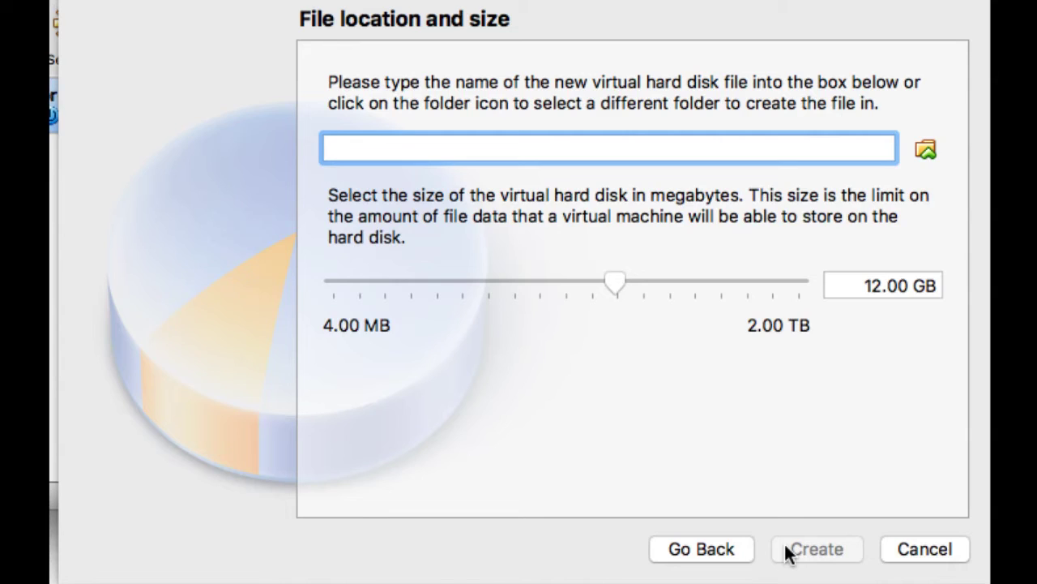
pyautogui.write('orcl12l')
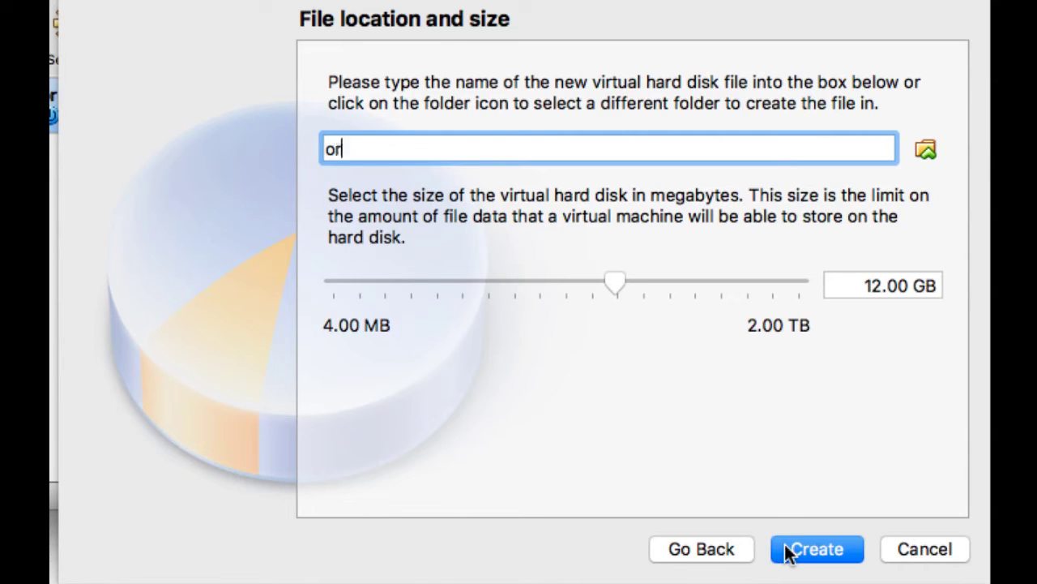
pyautogui.write('ab-disk1')
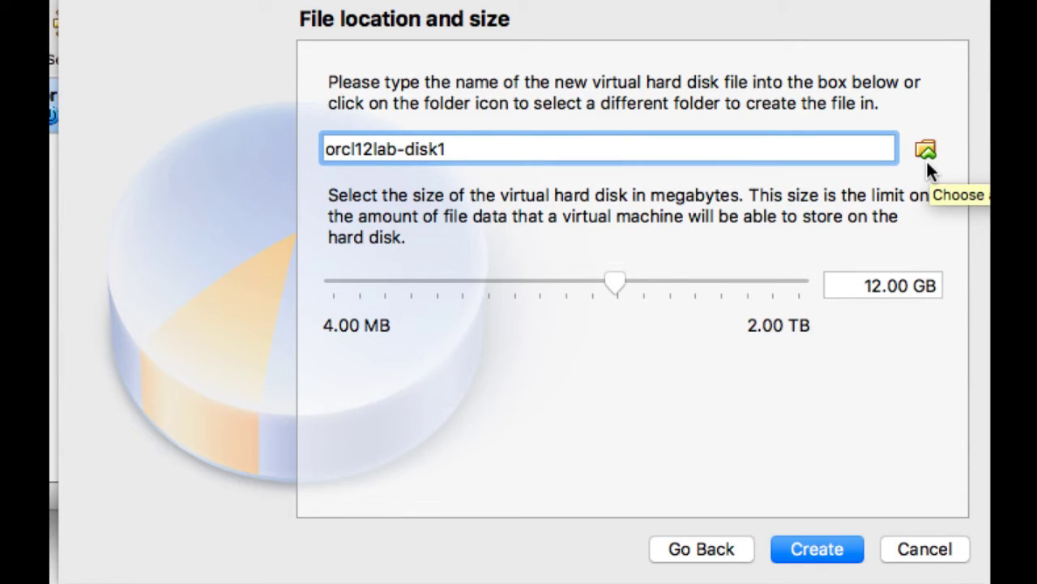
pyautogui.click(879, 289)
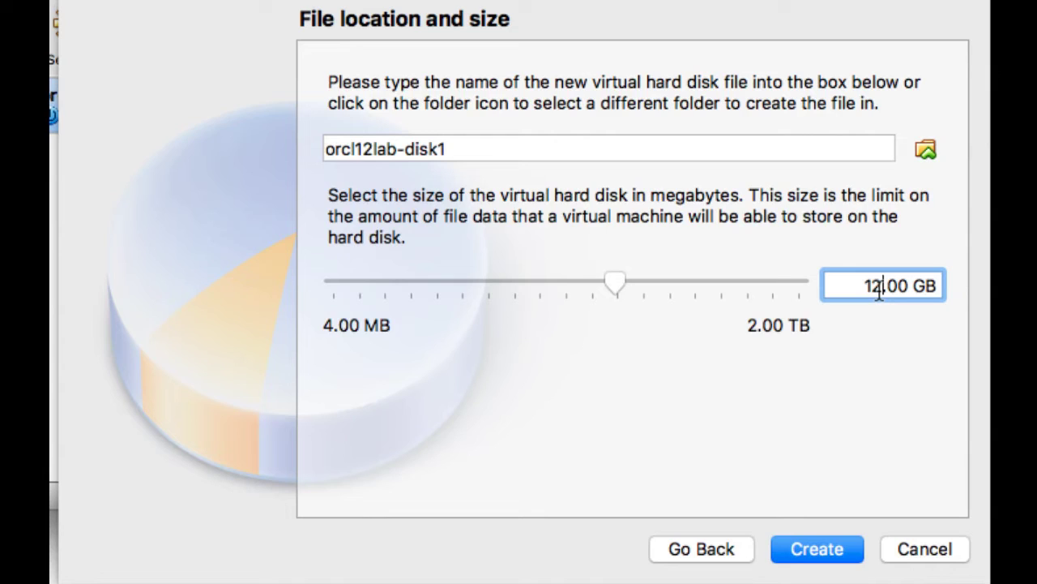
pyautogui.press('BackSpace')
pyautogui.press('BackSpace')
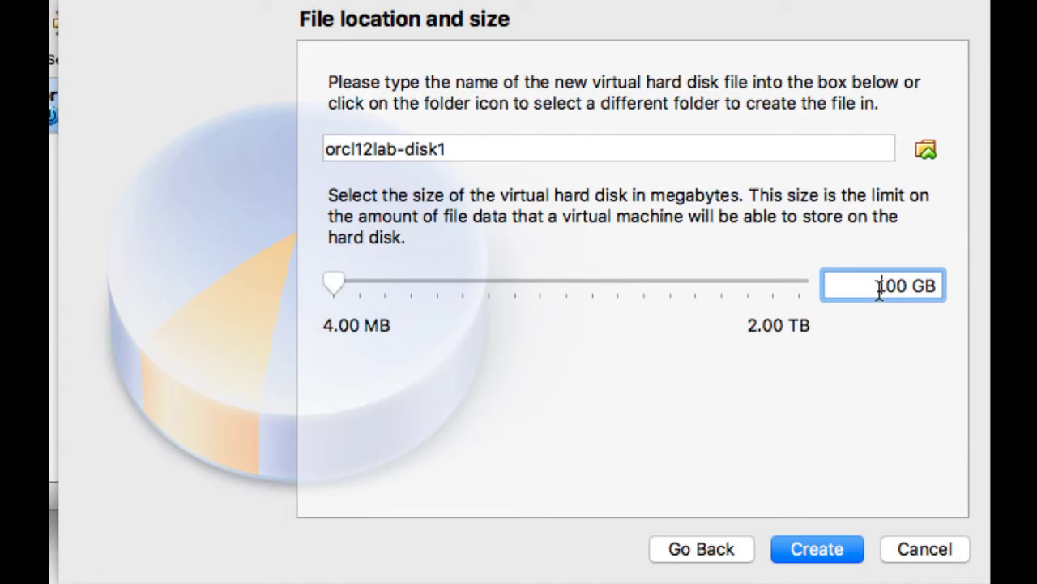
pyautogui.write('36')
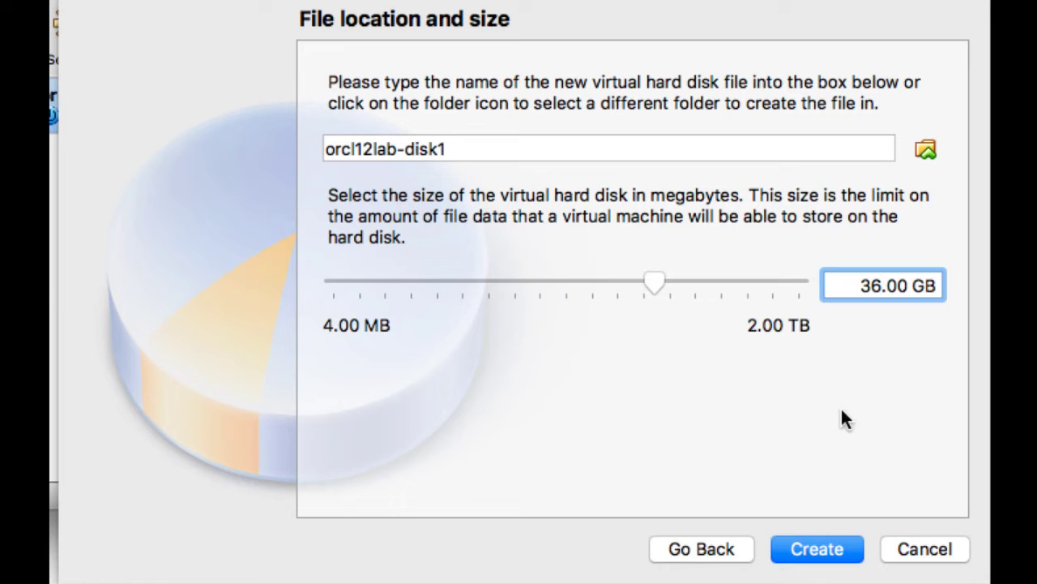
pyautogui.click(812, 559)
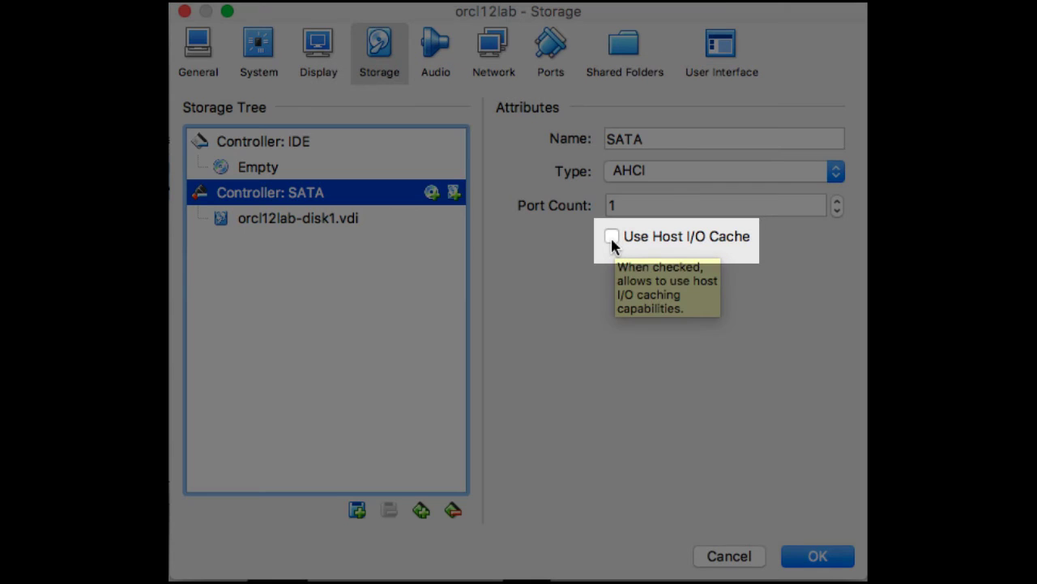
# Enable Use Host I/O Cache on the SATA controller and flag orcl12lab-disk1.vdi as Solid-state Drive.
pyautogui.click(612, 237)
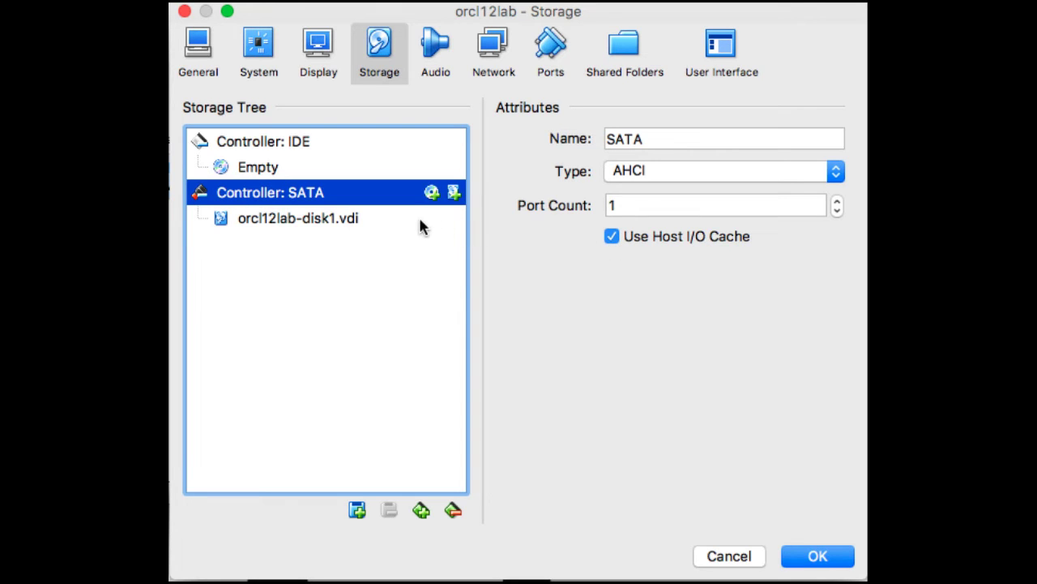
pyautogui.click(361, 220)
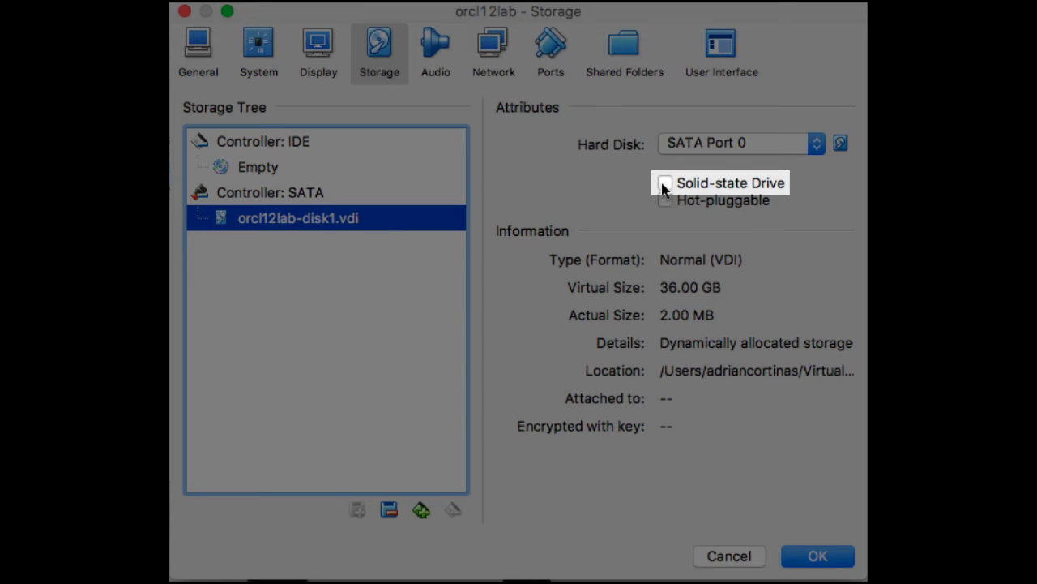
pyautogui.click(663, 184)
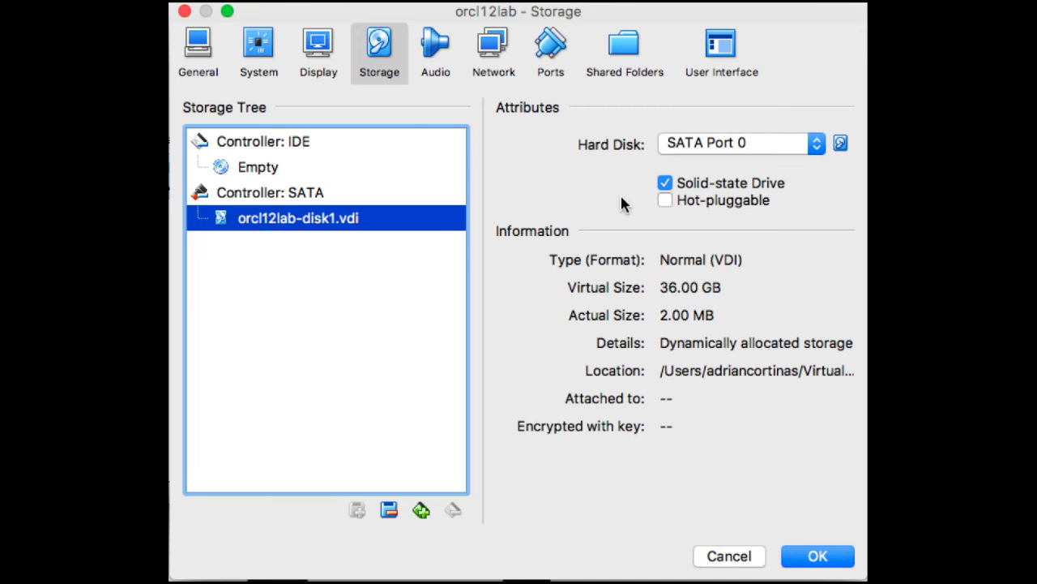
pyautogui.click(310, 170)
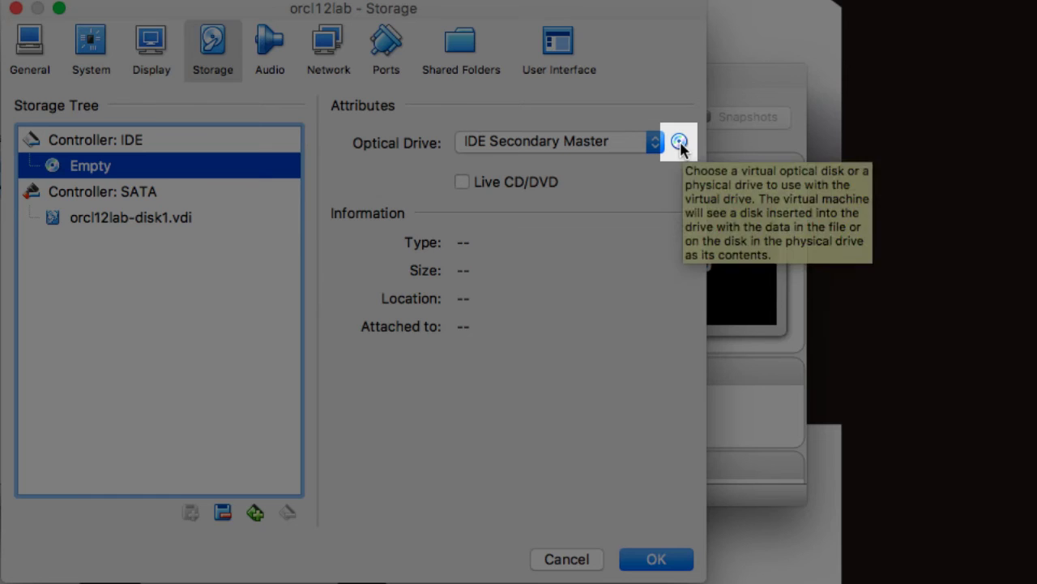
# Insert the V834394-01.iso image from Downloads into the virtual optical drive.
pyautogui.click(817, 142)
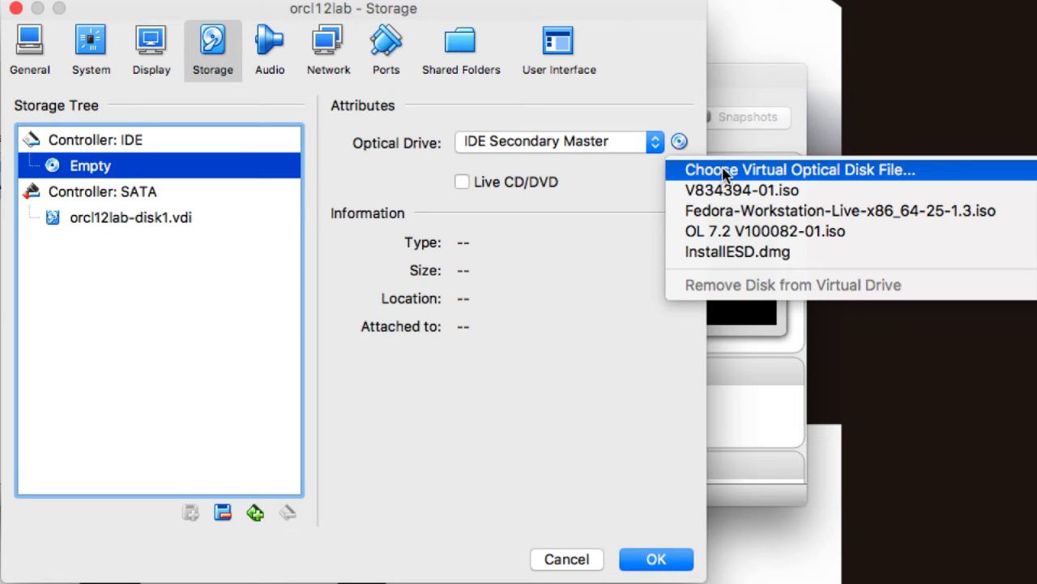
pyautogui.click(724, 170)
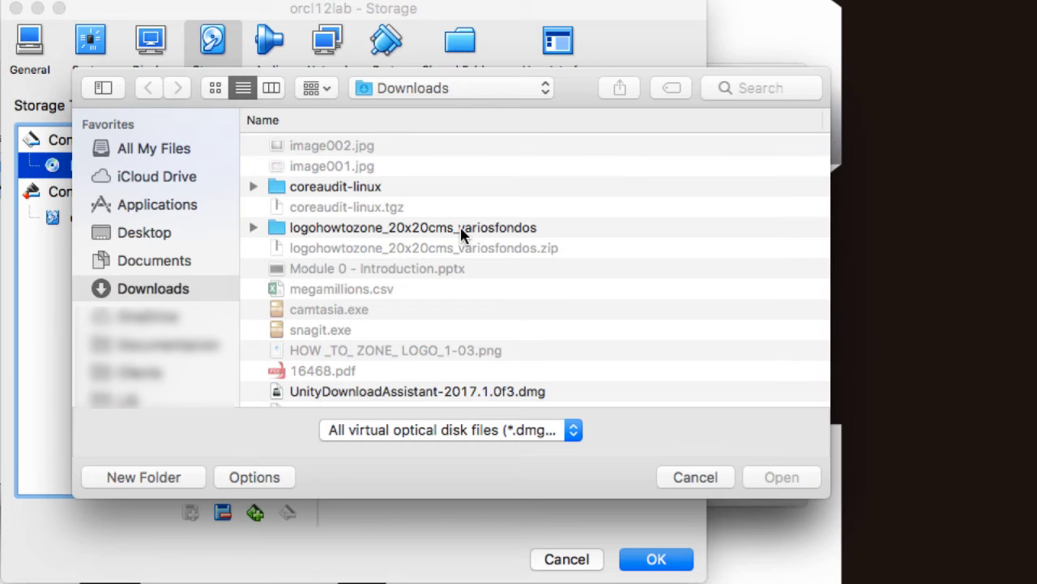
pyautogui.scroll(-3, 461, 232)
pyautogui.scroll(-2, 461, 235)
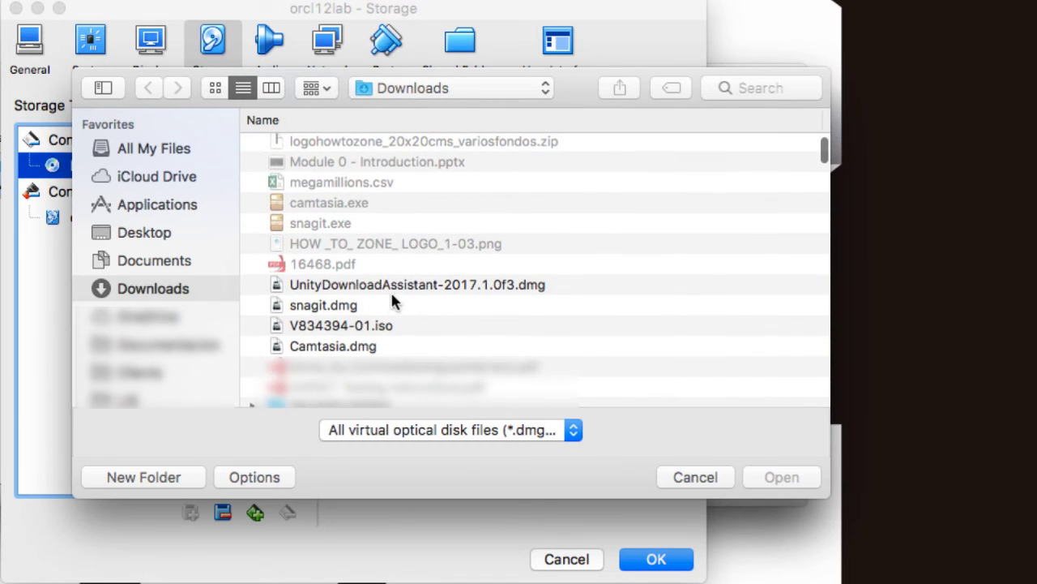
pyautogui.click(380, 327)
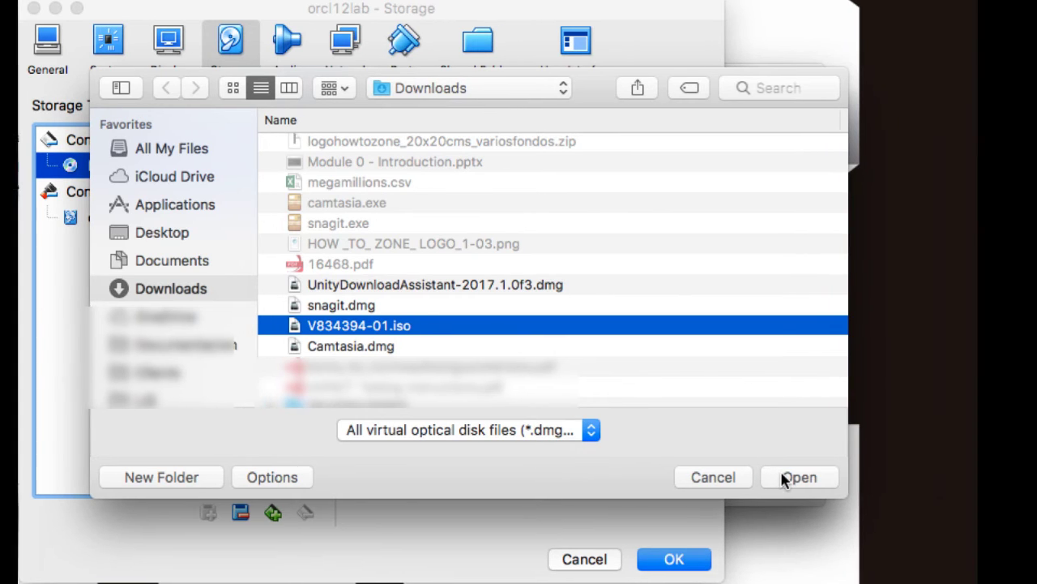
pyautogui.click(761, 477)
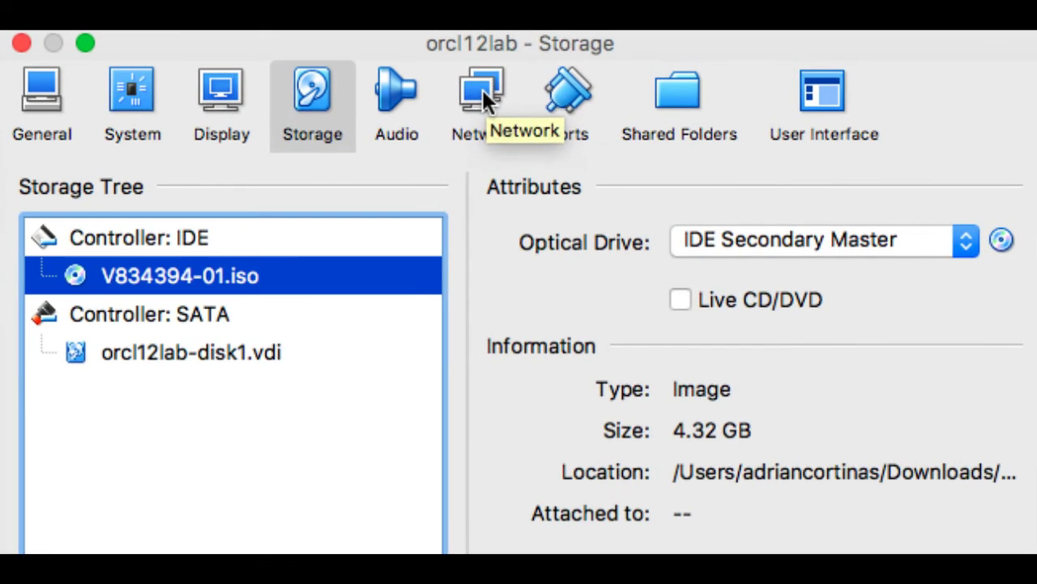
# Attach network adapter 1 as a Bridged Adapter on en0: Wi-Fi (AirPort).
pyautogui.click(482, 89)
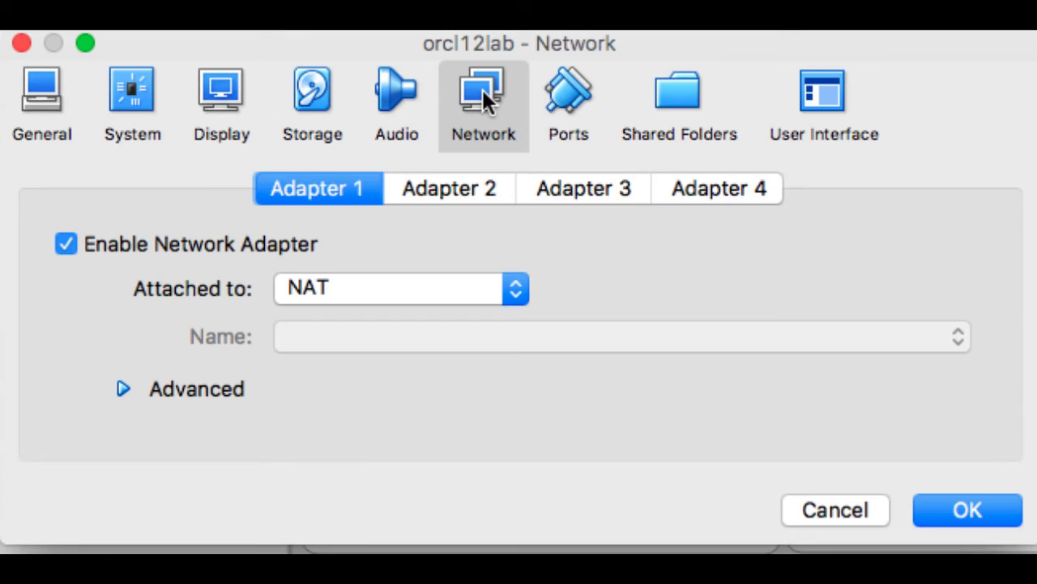
pyautogui.click(356, 284)
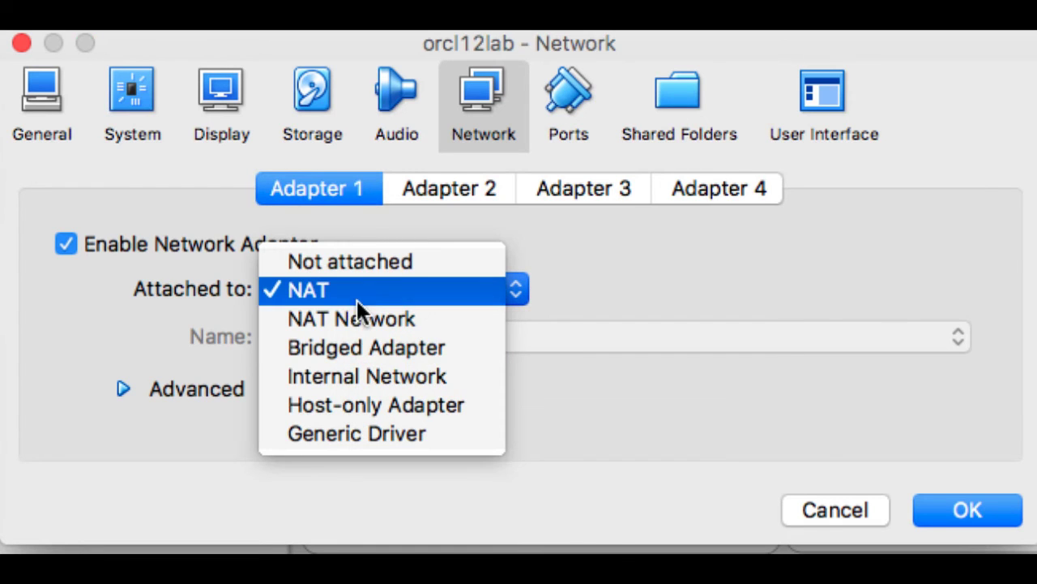
pyautogui.click(361, 339)
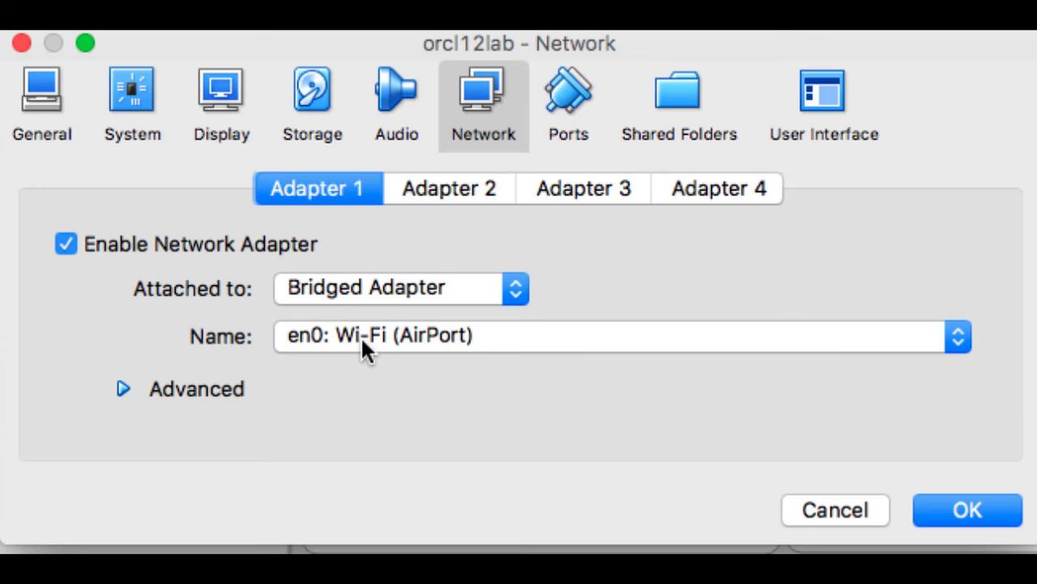
pyautogui.click(680, 91)
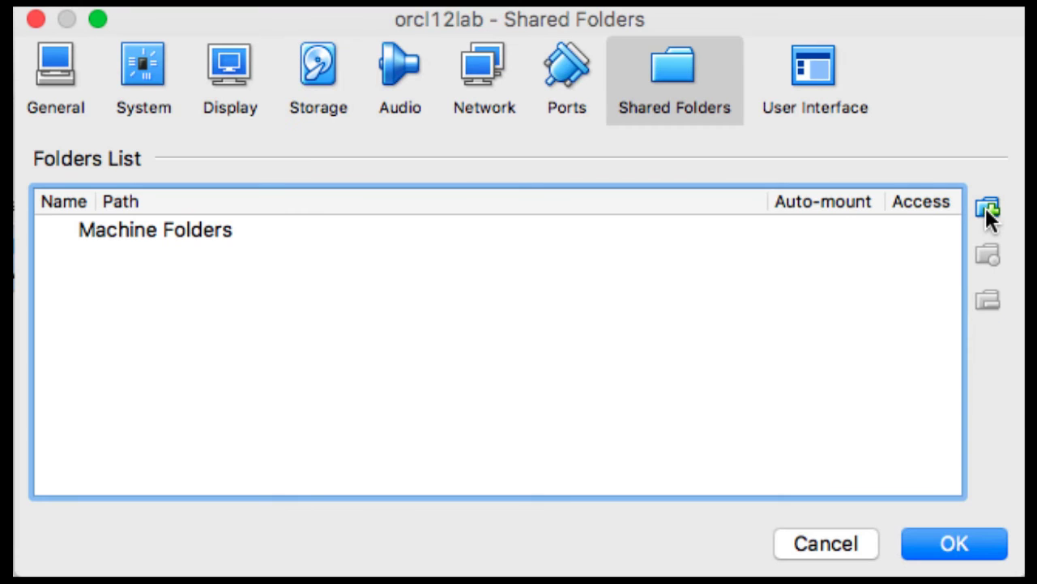
# Share the host Downloads folder with auto-mount enabled and save orcl12lab's settings.
pyautogui.click(987, 210)
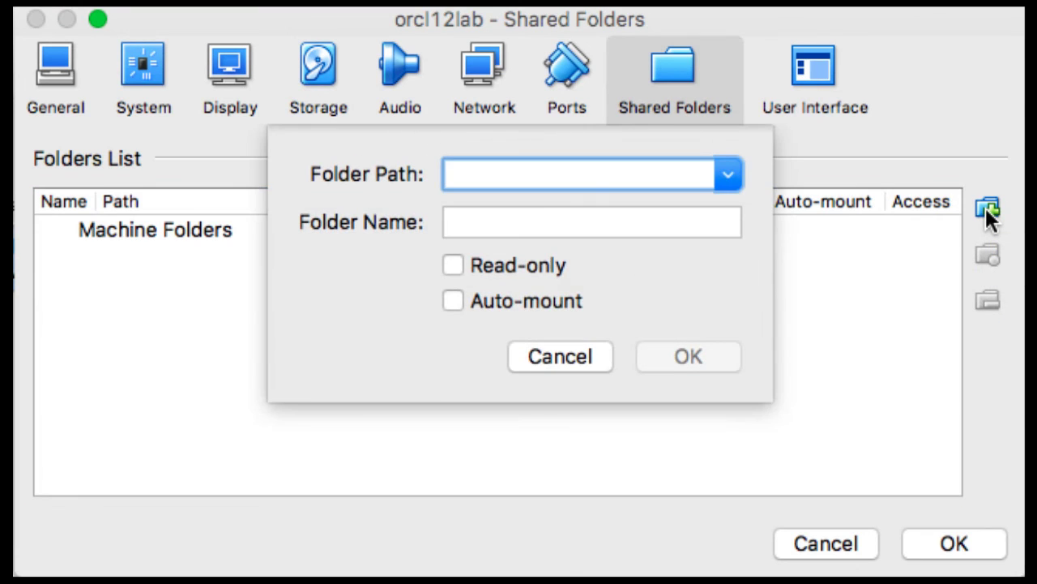
pyautogui.click(726, 175)
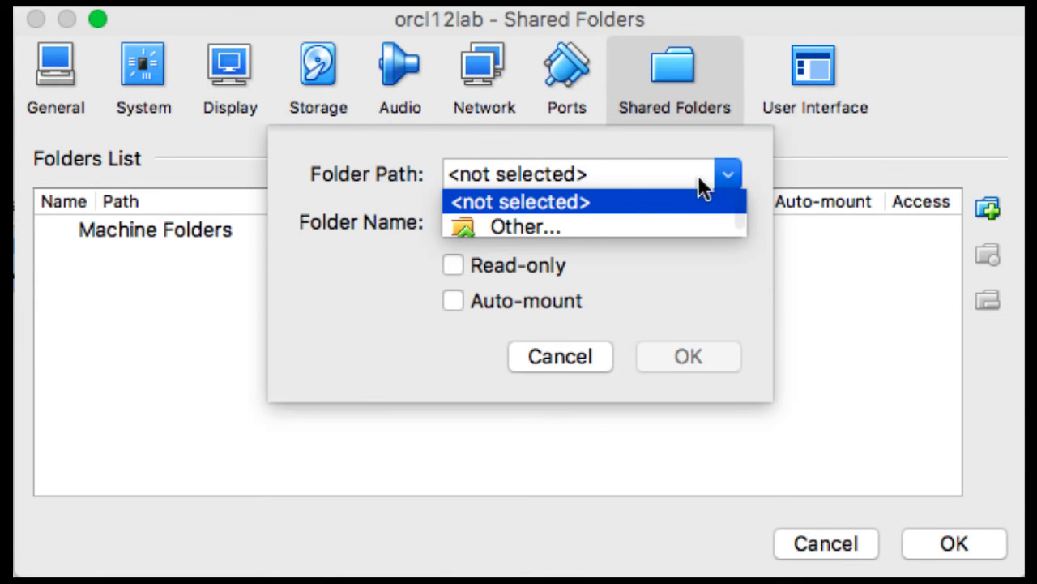
pyautogui.click(561, 214)
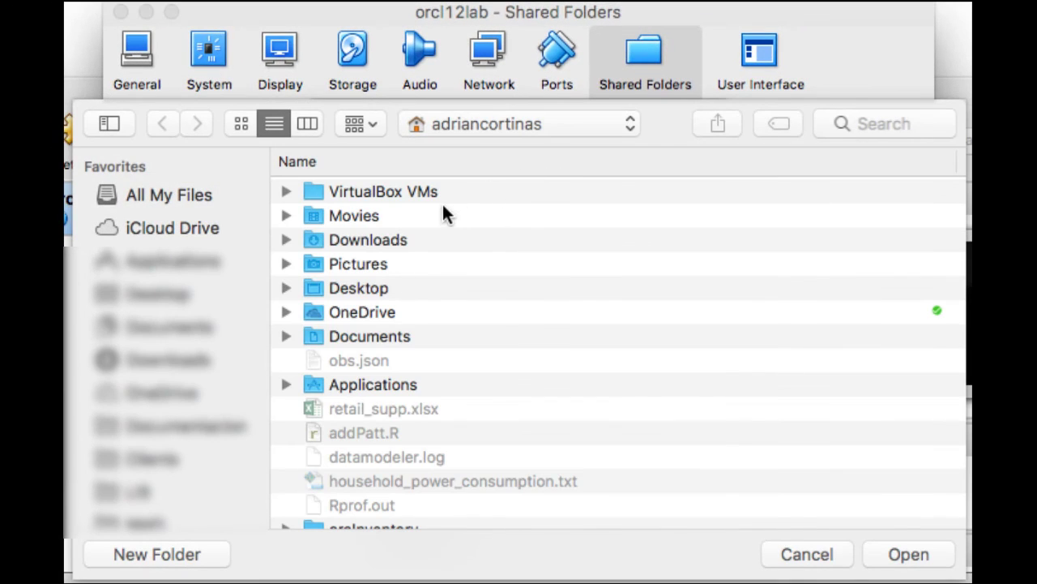
pyautogui.click(398, 240)
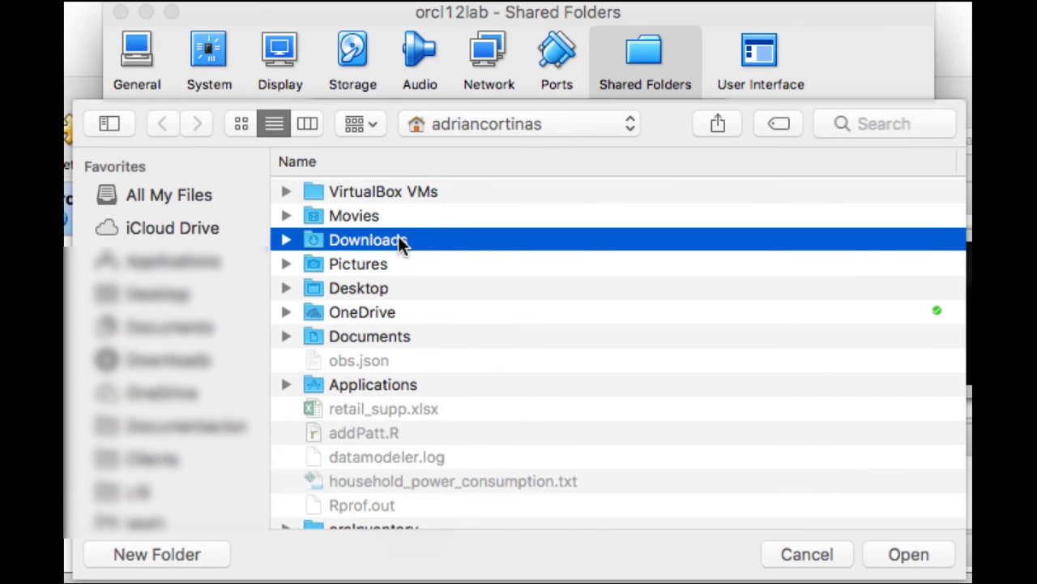
pyautogui.click(887, 554)
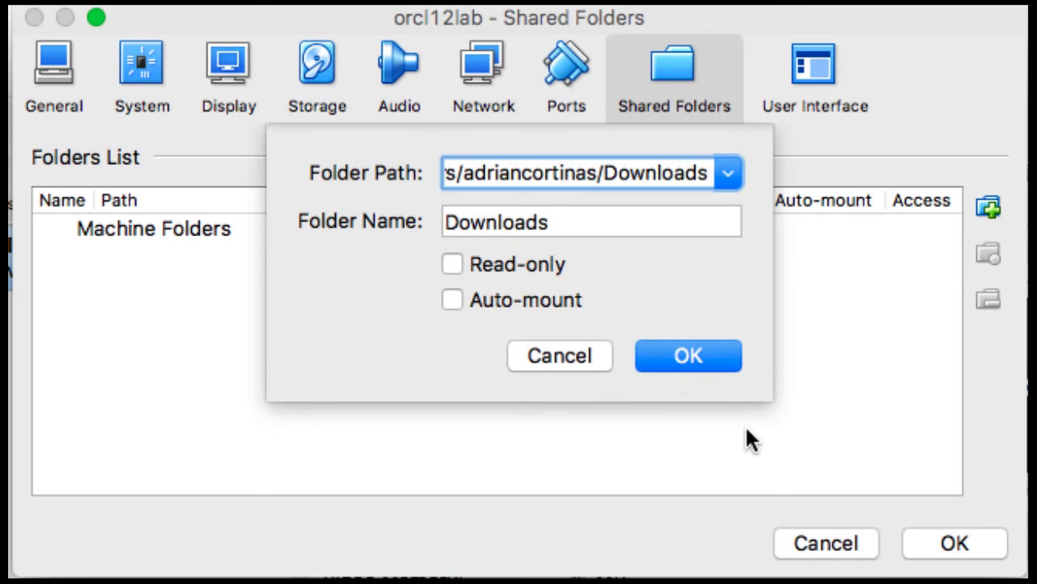
pyautogui.click(513, 296)
pyautogui.click(683, 358)
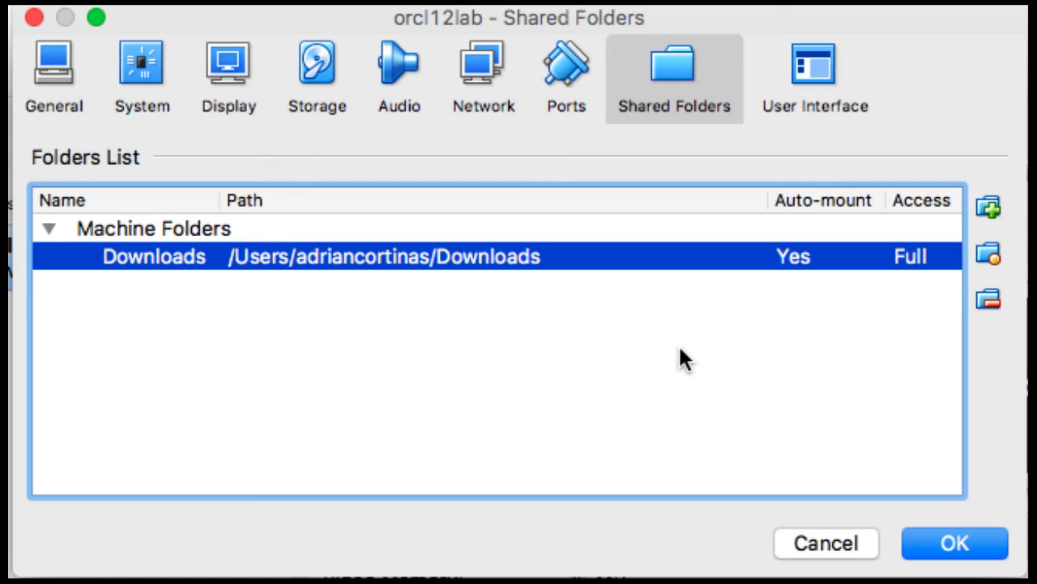
pyautogui.click(952, 547)
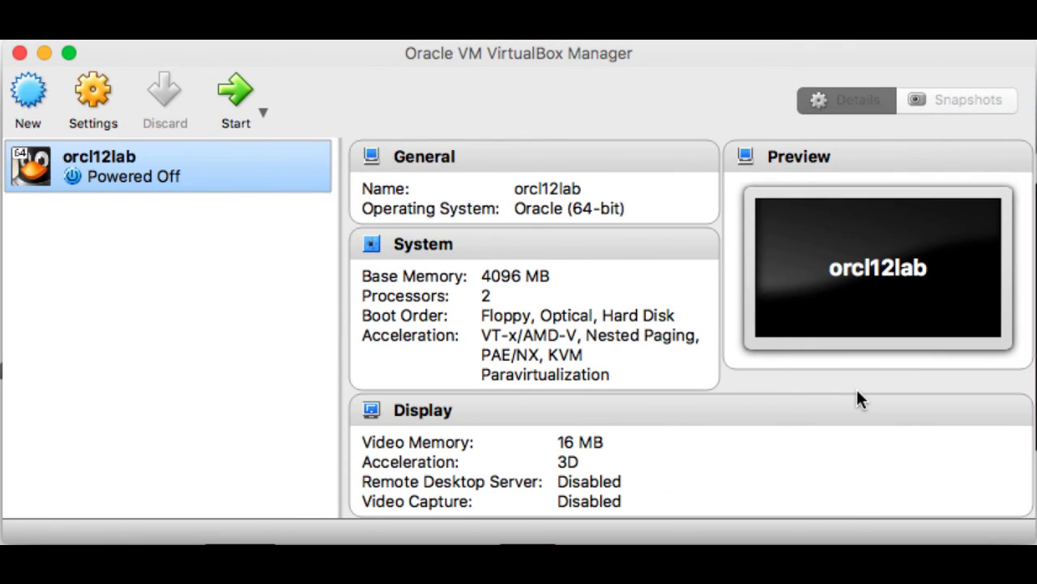